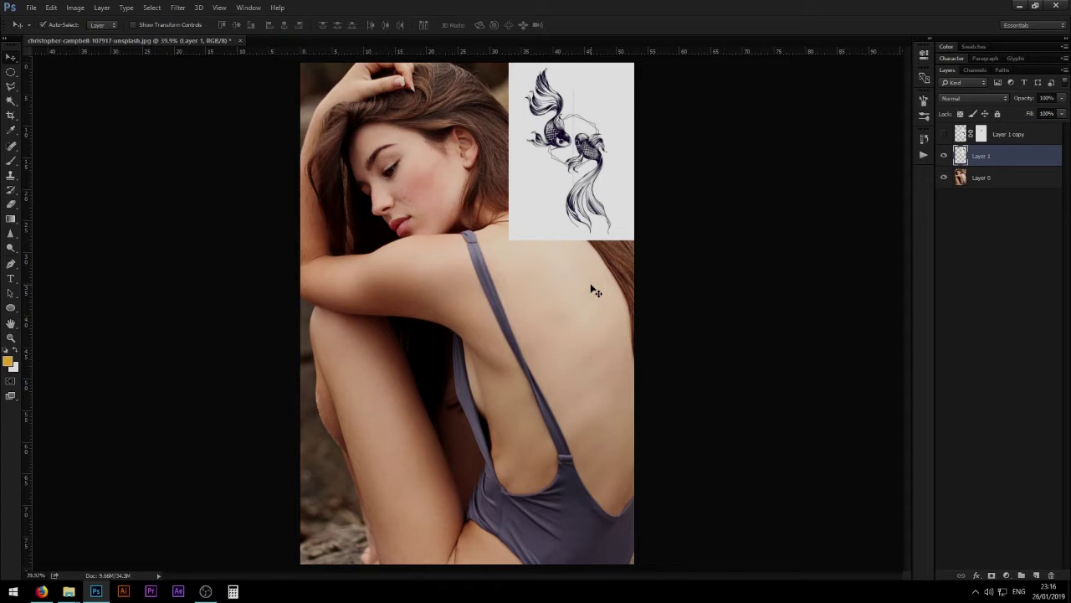
# Compare the finished tattoo with the unplaced artwork by toggling the visibility of Layer 1 copy and Layer 1
pyautogui.click(944, 155)
pyautogui.click(944, 134)
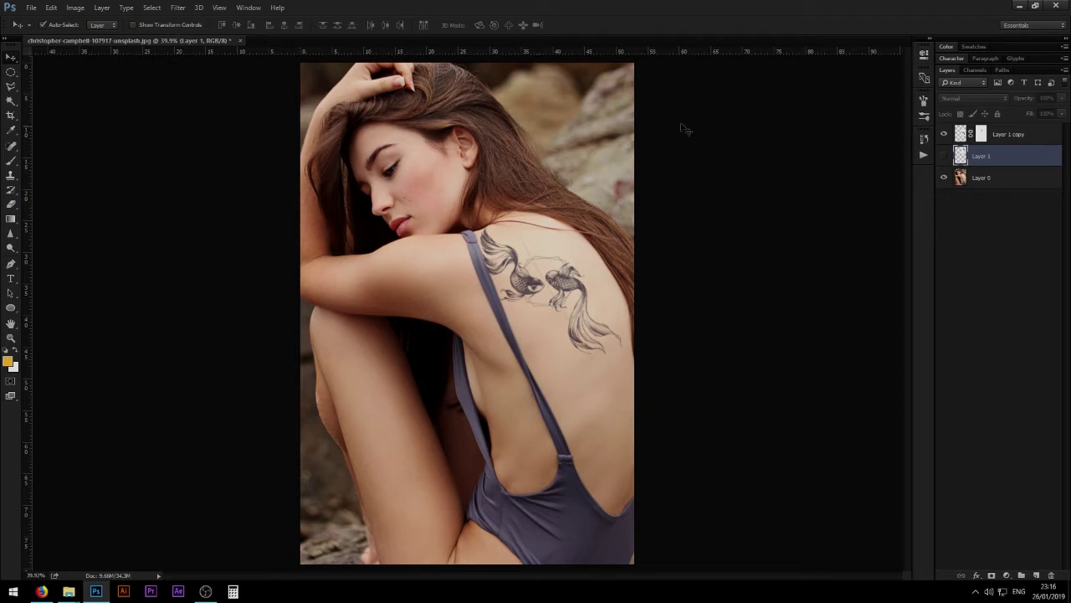
pyautogui.click(944, 136)
pyautogui.click(944, 156)
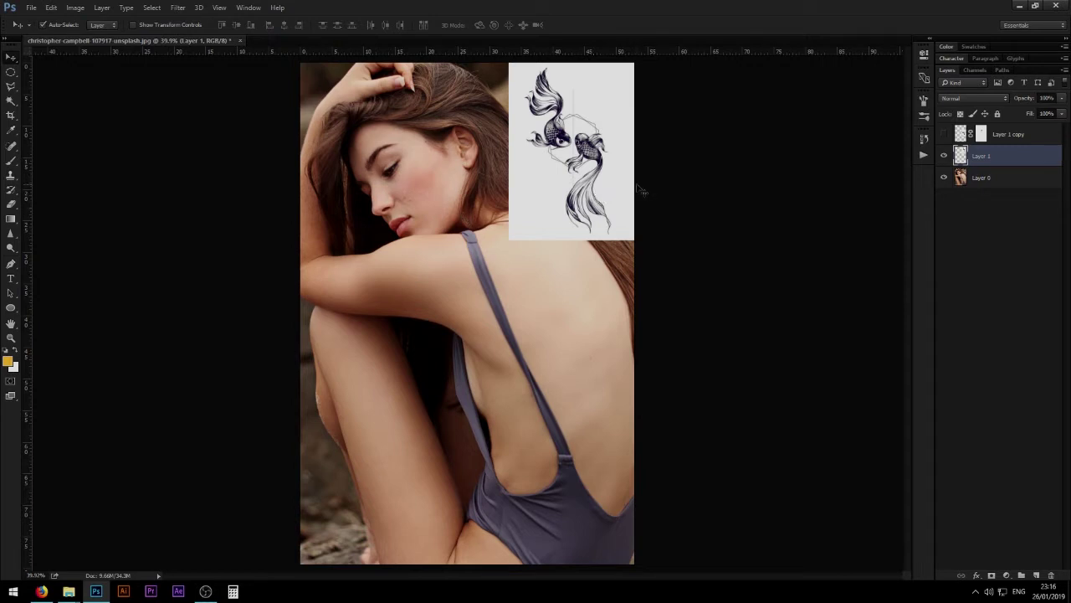
# Move the fish artwork onto the woman's upper back beside the strap and set its layer's blend mode to Multiply
pyautogui.moveTo(563, 167); pyautogui.dragTo(528, 310)
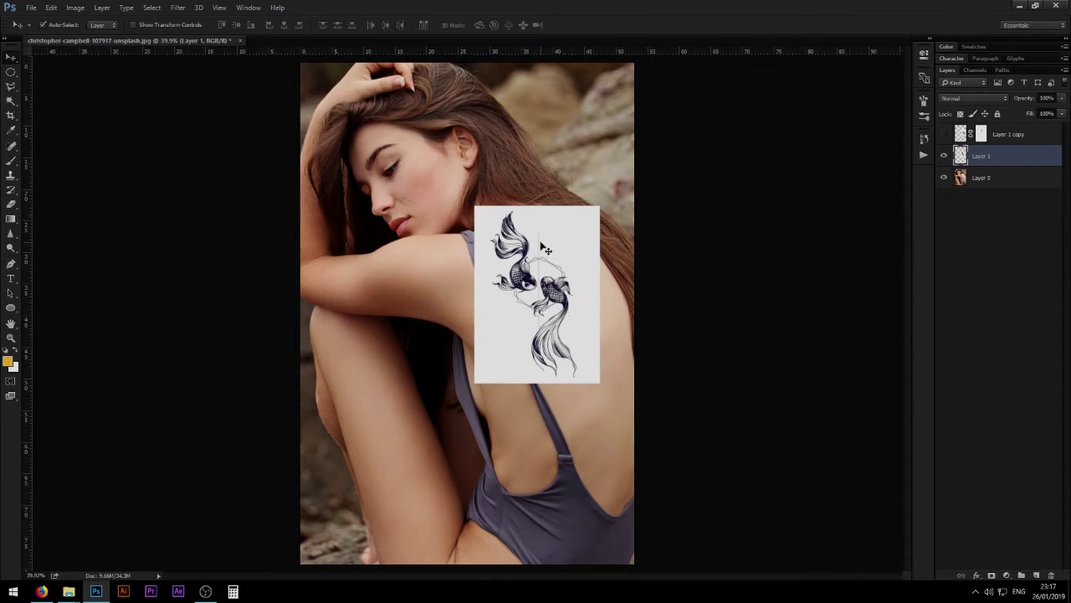
pyautogui.moveTo(561, 284); pyautogui.dragTo(536, 284)
pyautogui.click(972, 99)
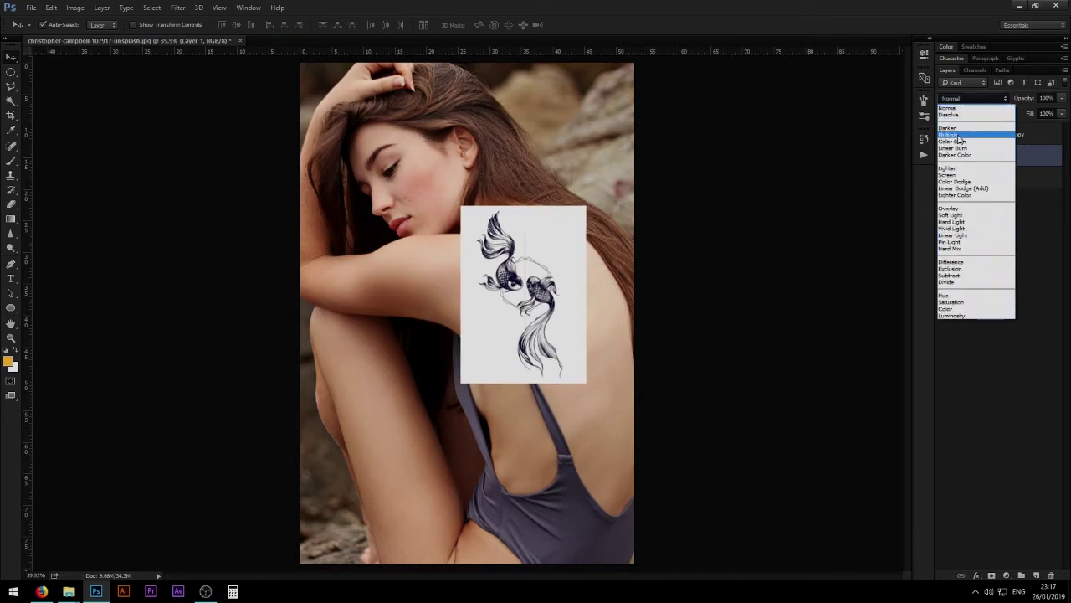
pyautogui.click(955, 137)
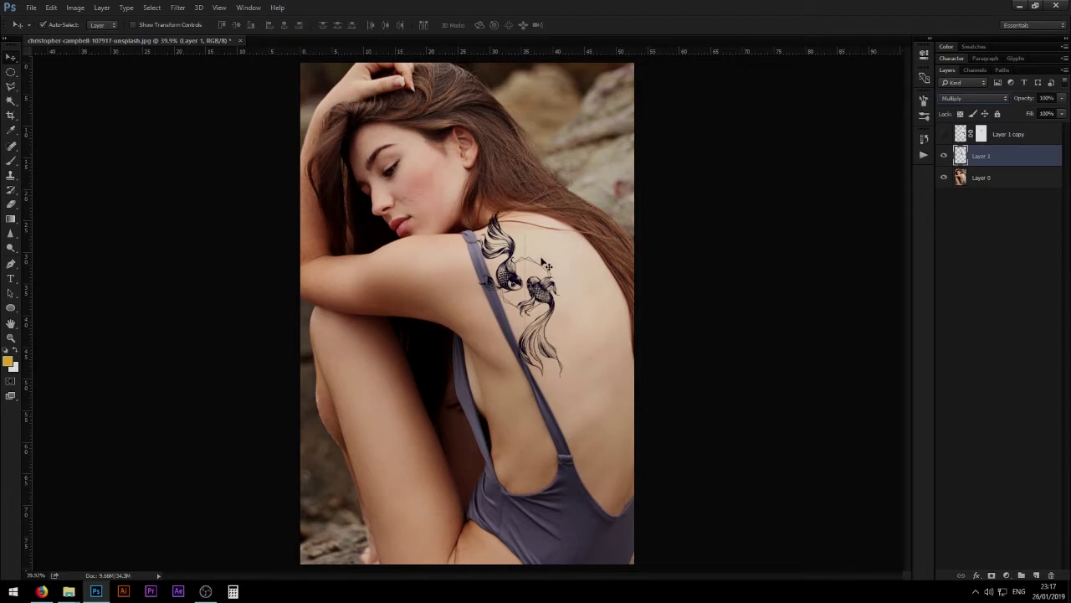
pyautogui.moveTo(548, 287); pyautogui.dragTo(578, 293)
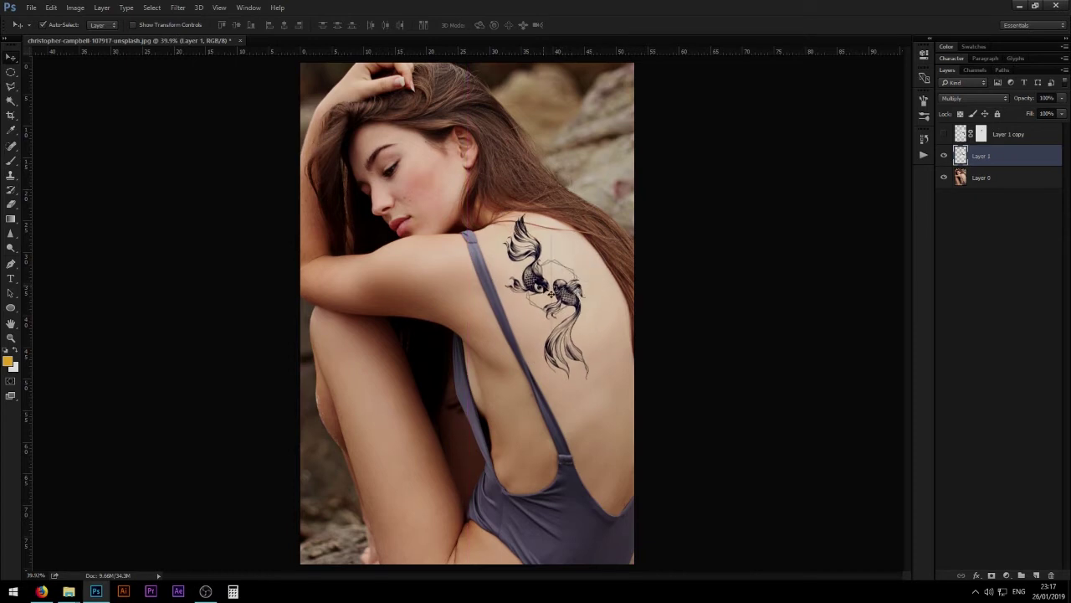
pyautogui.moveTo(549, 291); pyautogui.dragTo(543, 266)
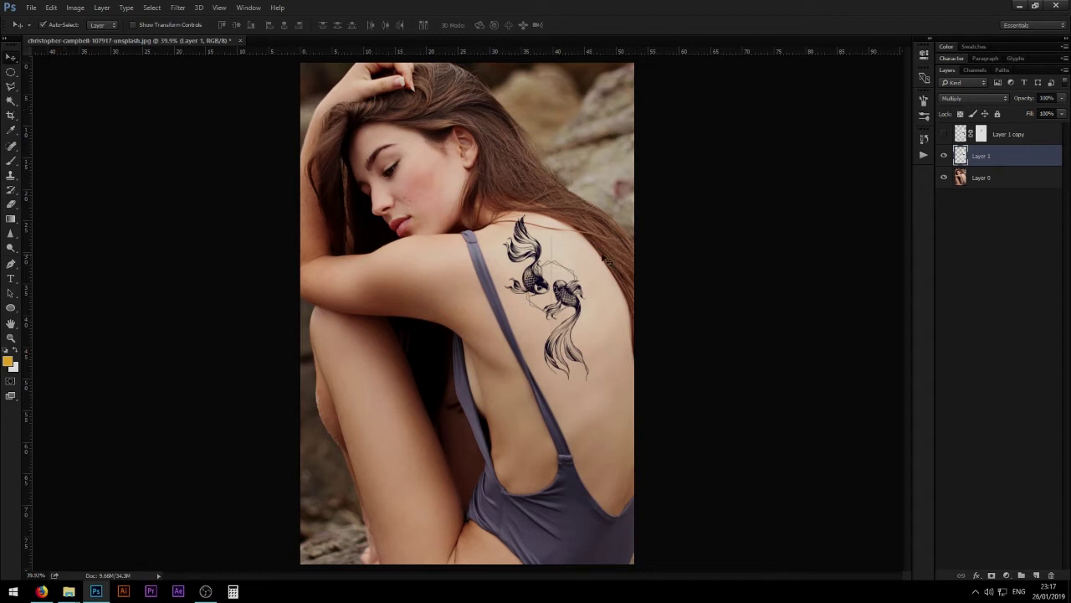
pyautogui.press('ctrl')
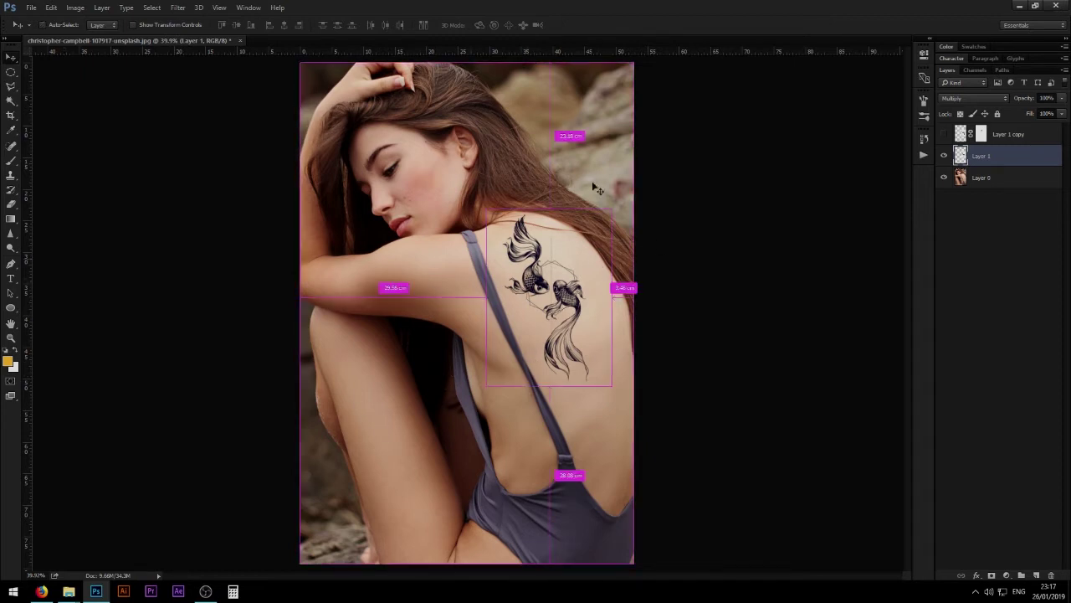
pyautogui.hotkey('ctrl', 't')
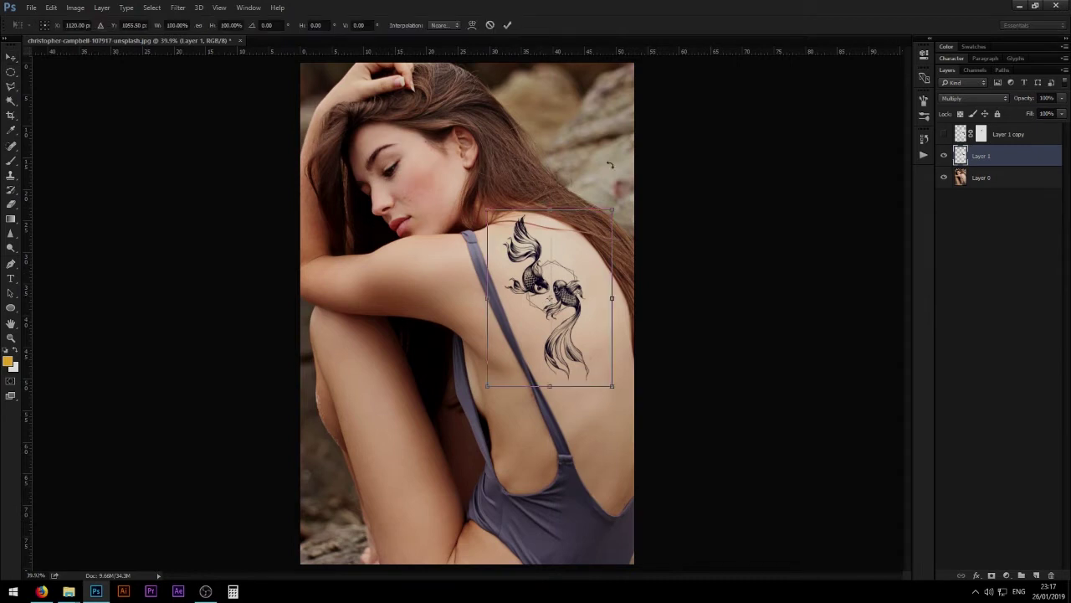
pyautogui.click(72, 10)
pyautogui.click(72, 10)
pyautogui.press('Escape')
# Use Free Transform to rotate the fish tattoo about -23 degrees and shift it slightly up toward the shoulder strap
pyautogui.click(52, 8)
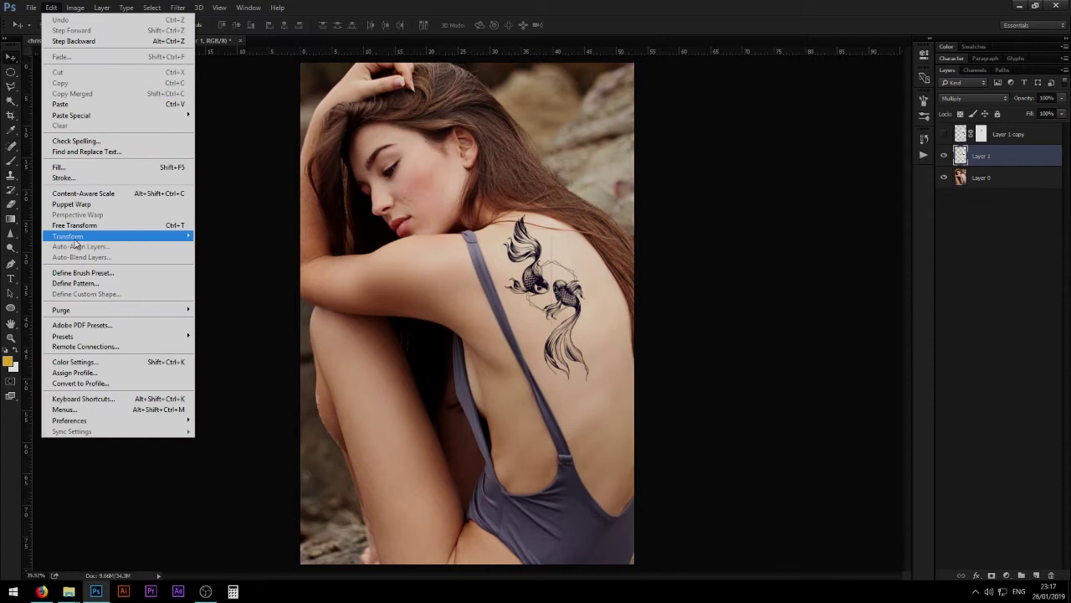
pyautogui.click(130, 225)
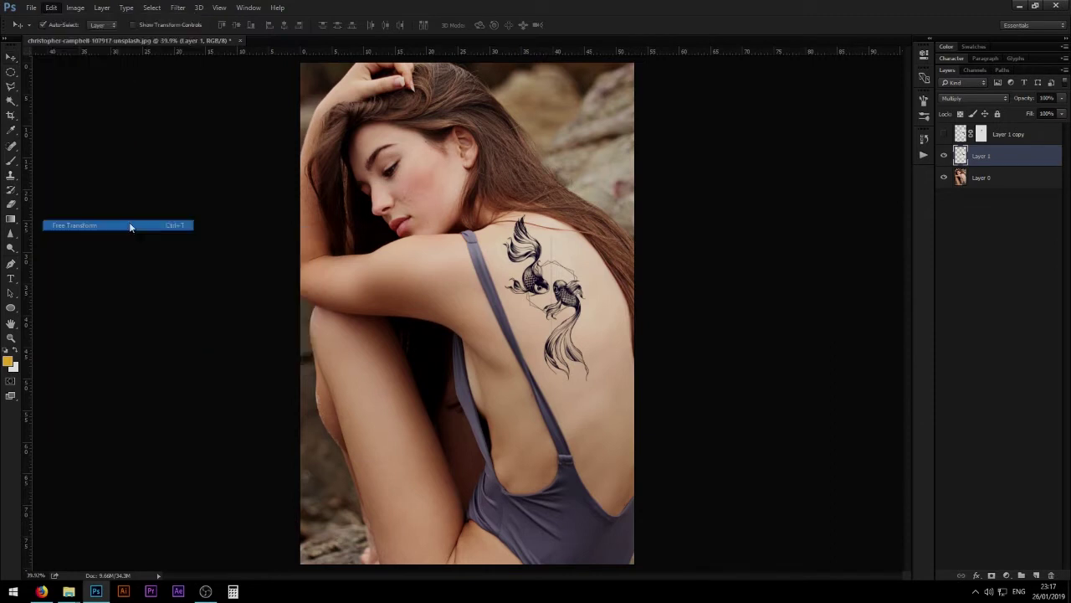
pyautogui.moveTo(622, 212); pyautogui.dragTo(579, 172)
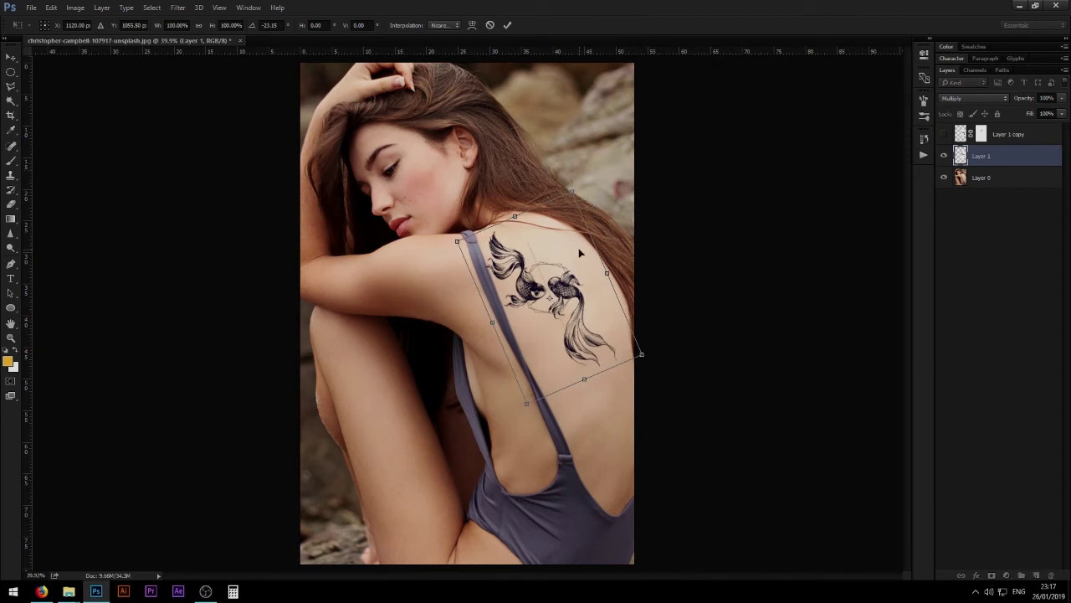
pyautogui.moveTo(584, 253); pyautogui.dragTo(576, 248)
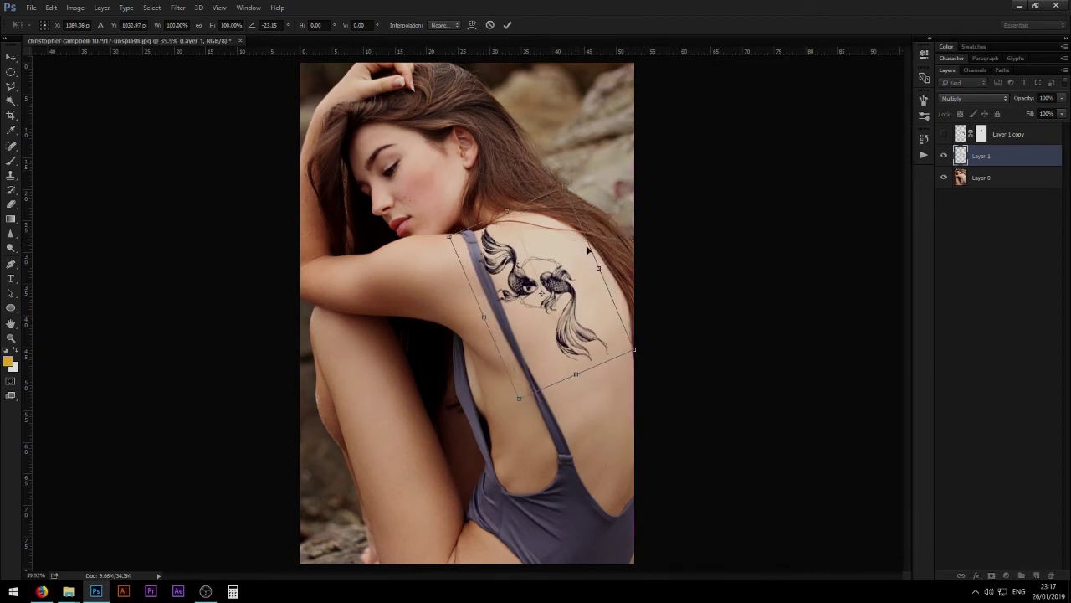
pyautogui.press('Return')
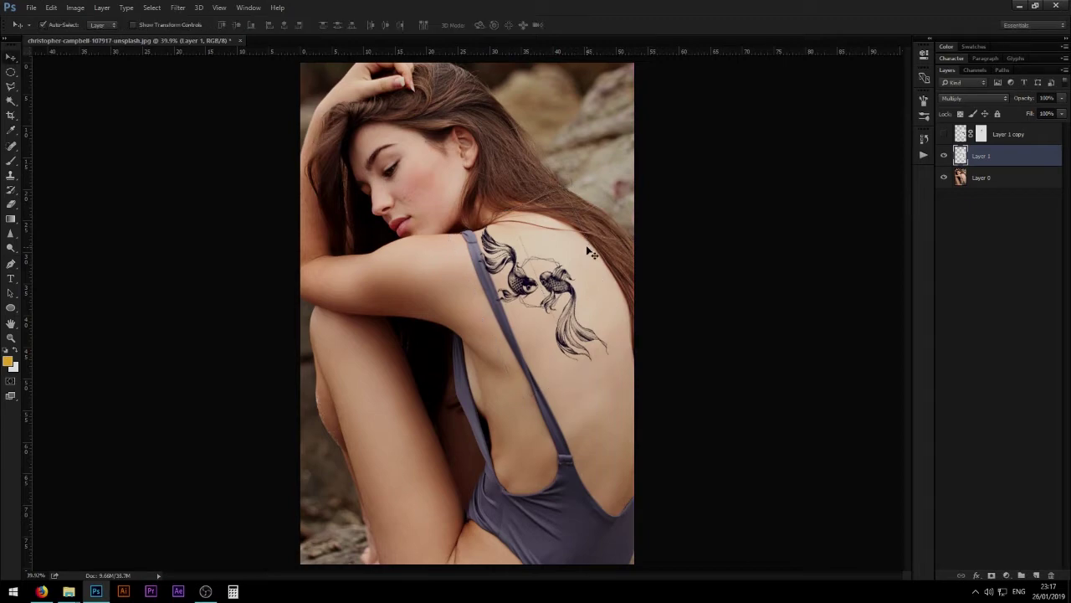
# Warp the fish tattoo to follow the curve of the back, pulling the two fish outward toward the strap and the spine
pyautogui.scroll(5, 586, 245)
pyautogui.moveTo(619, 273); pyautogui.dragTo(577, 199)
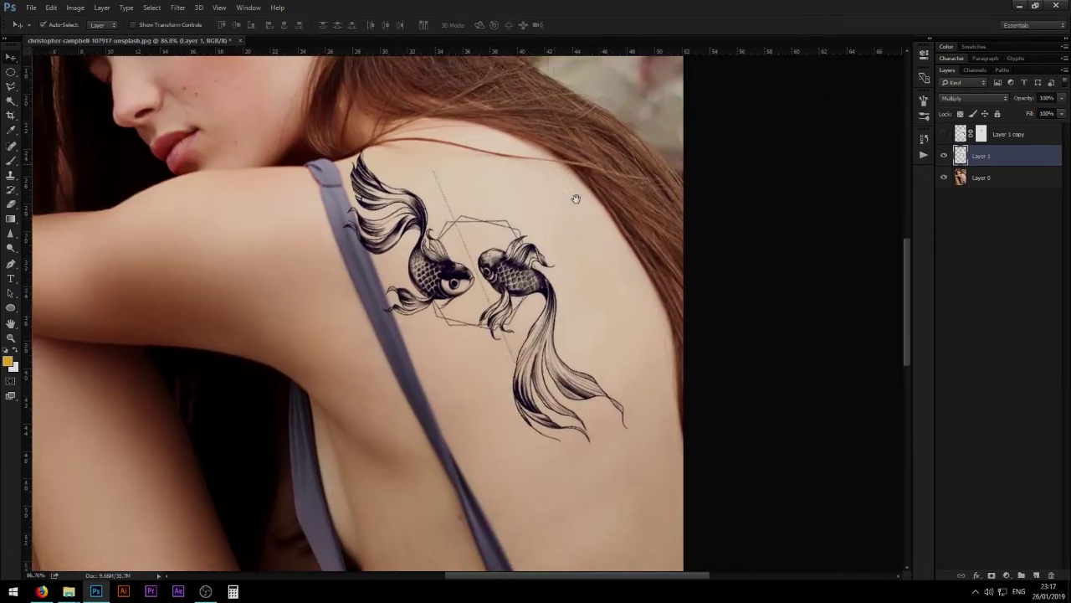
pyautogui.moveTo(445, 245); pyautogui.dragTo(542, 191)
pyautogui.scroll(-1, 542, 191)
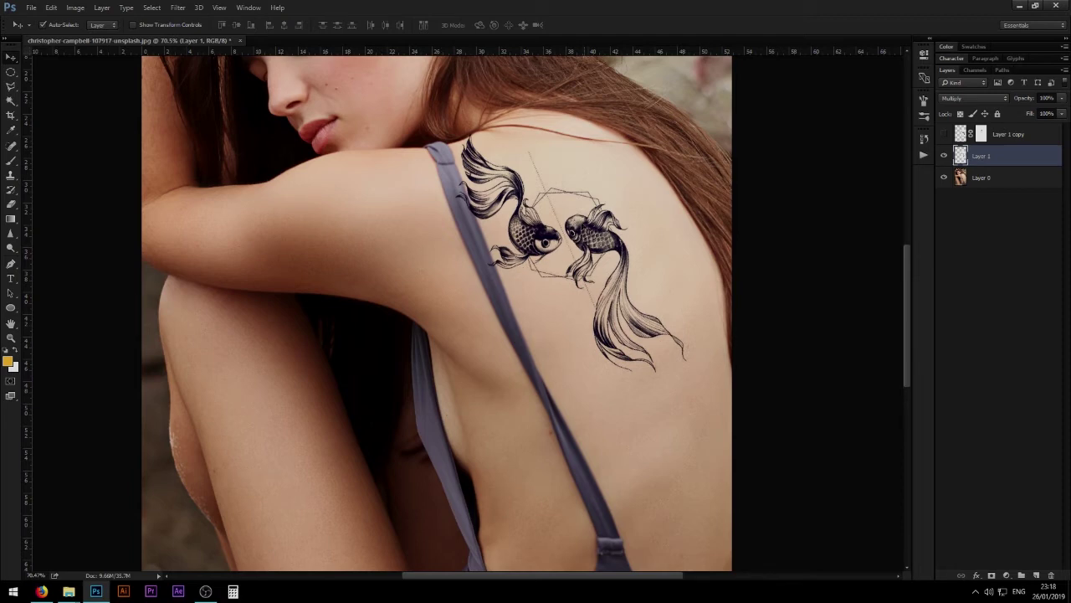
pyautogui.moveTo(594, 213); pyautogui.dragTo(521, 239)
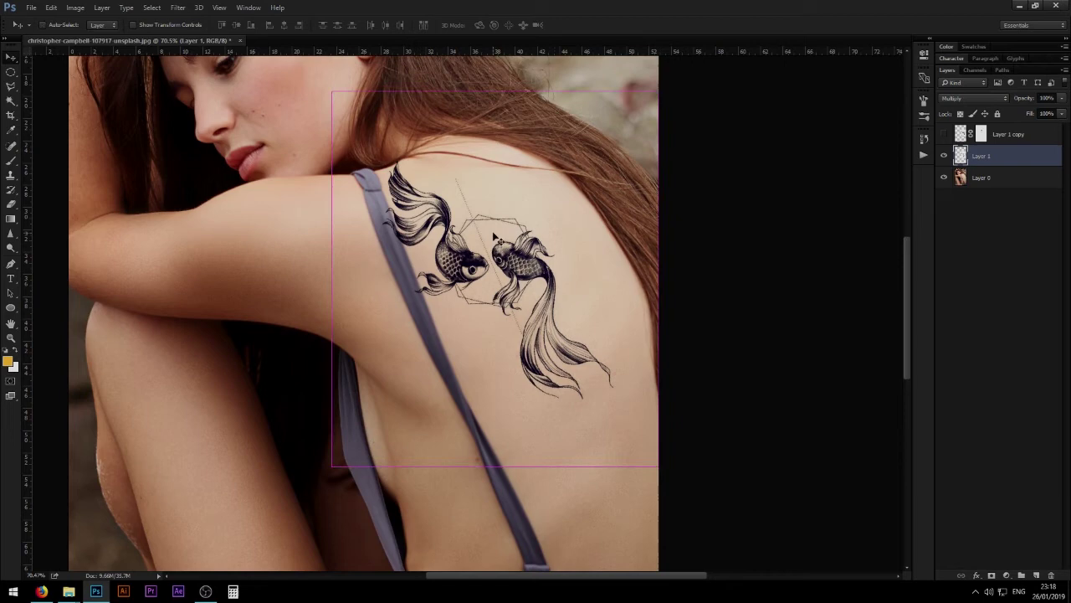
pyautogui.hotkey('ctrl', 't')
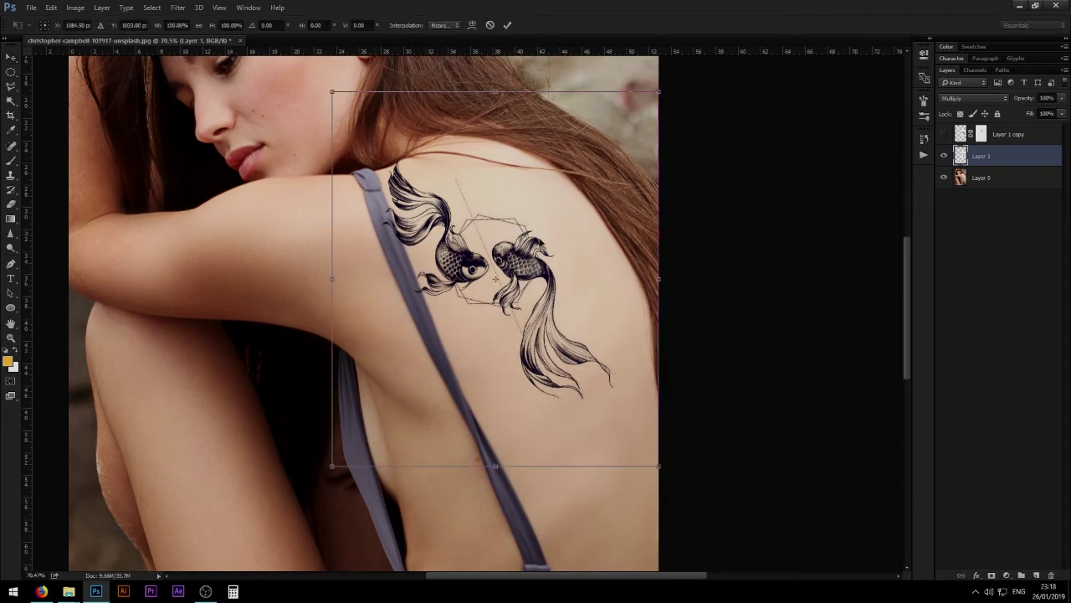
pyautogui.rightClick(499, 214)
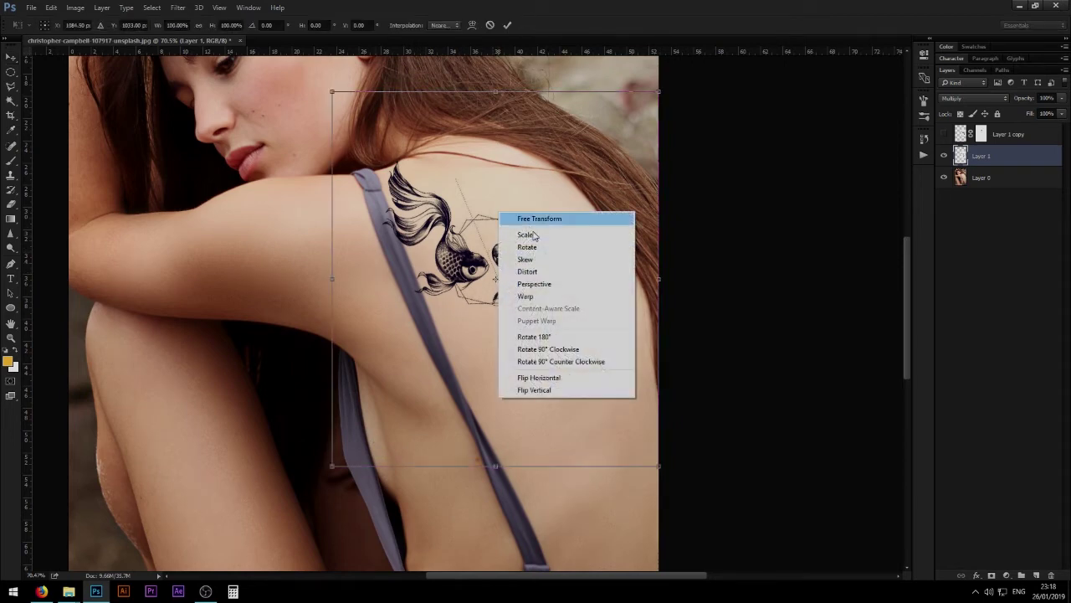
pyautogui.click(532, 299)
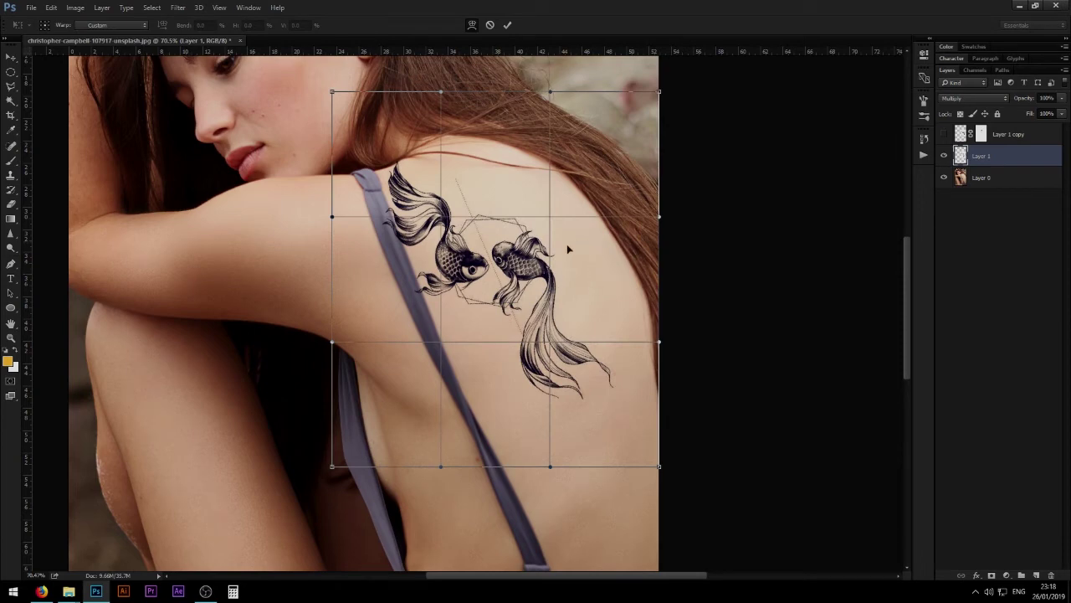
pyautogui.moveTo(549, 247); pyautogui.dragTo(558, 241)
pyautogui.moveTo(455, 269); pyautogui.dragTo(444, 271)
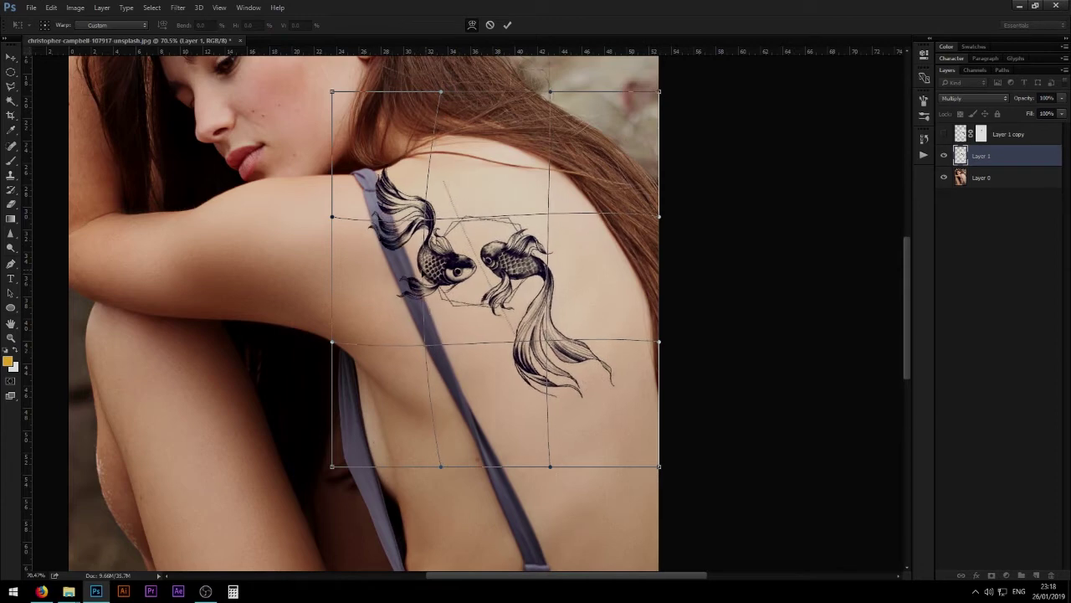
pyautogui.moveTo(549, 249); pyautogui.dragTo(558, 244)
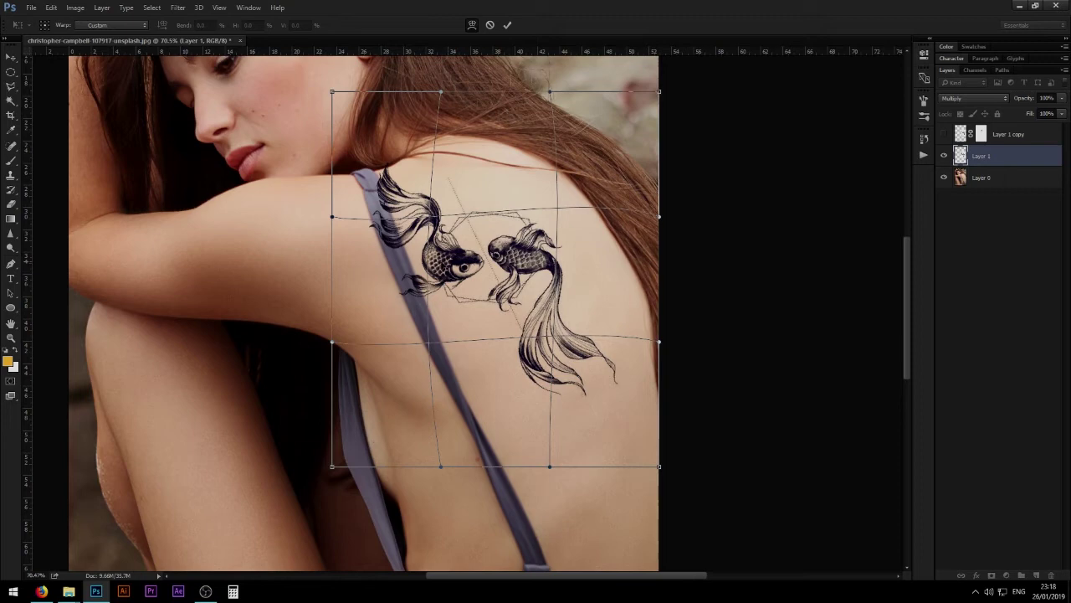
# Refine the warp around the long tail fins and the upper edge of the tattoo and apply it
pyautogui.moveTo(530, 359); pyautogui.dragTo(524, 368)
pyautogui.moveTo(555, 323); pyautogui.dragTo(574, 318)
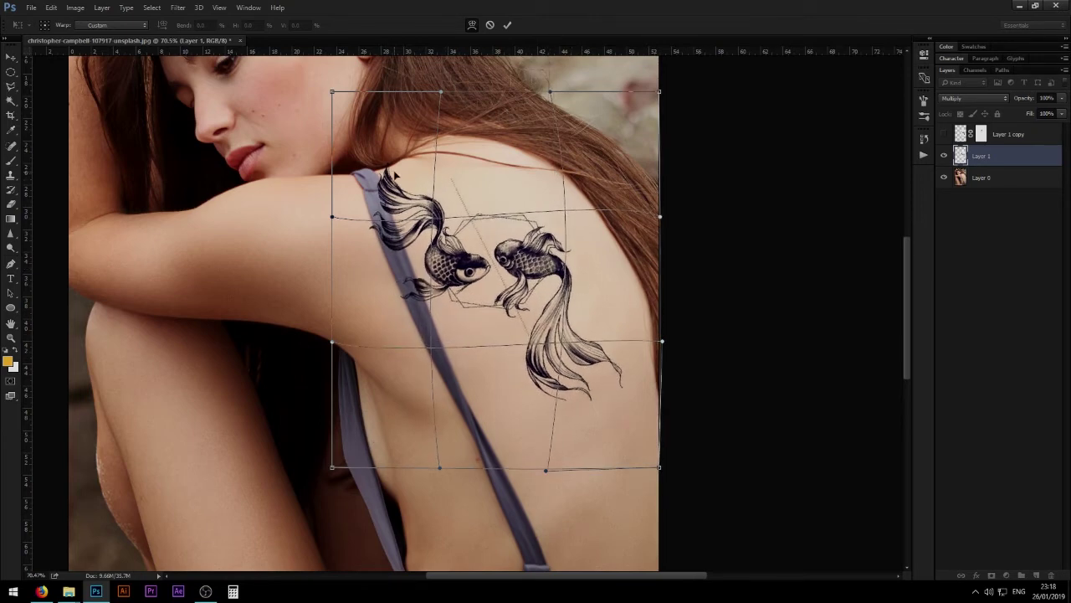
pyautogui.moveTo(434, 219); pyautogui.dragTo(434, 215)
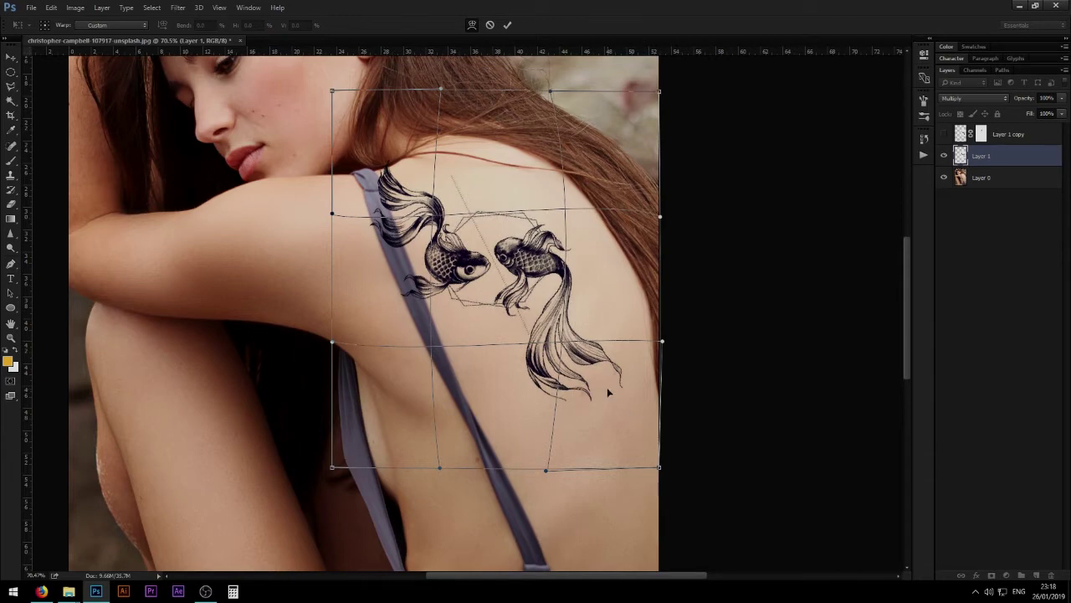
pyautogui.moveTo(609, 394); pyautogui.dragTo(611, 401)
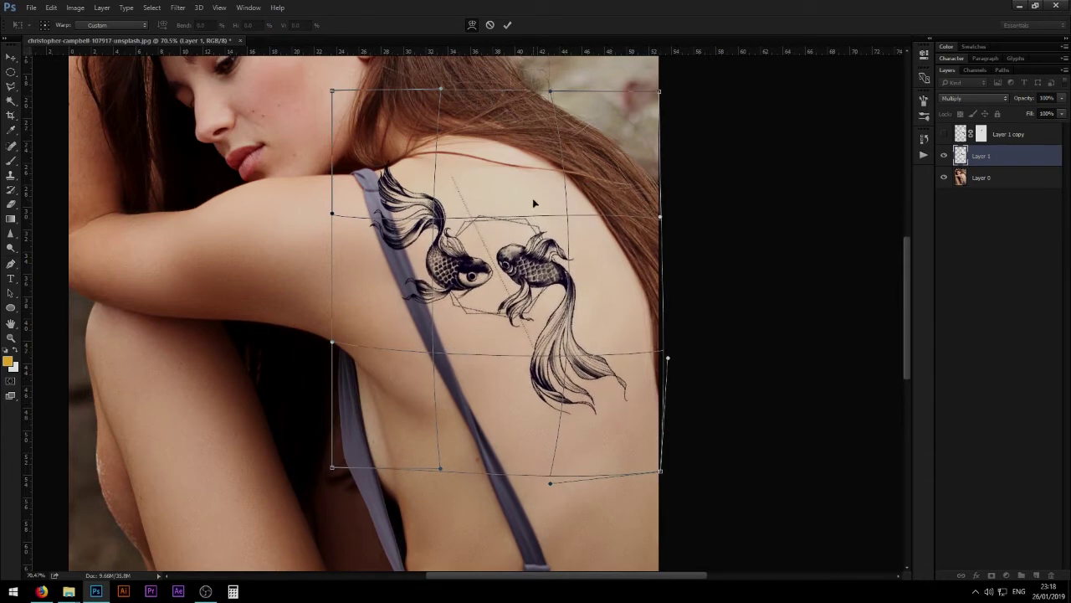
pyautogui.press('Return')
pyautogui.scroll(-6, 538, 207)
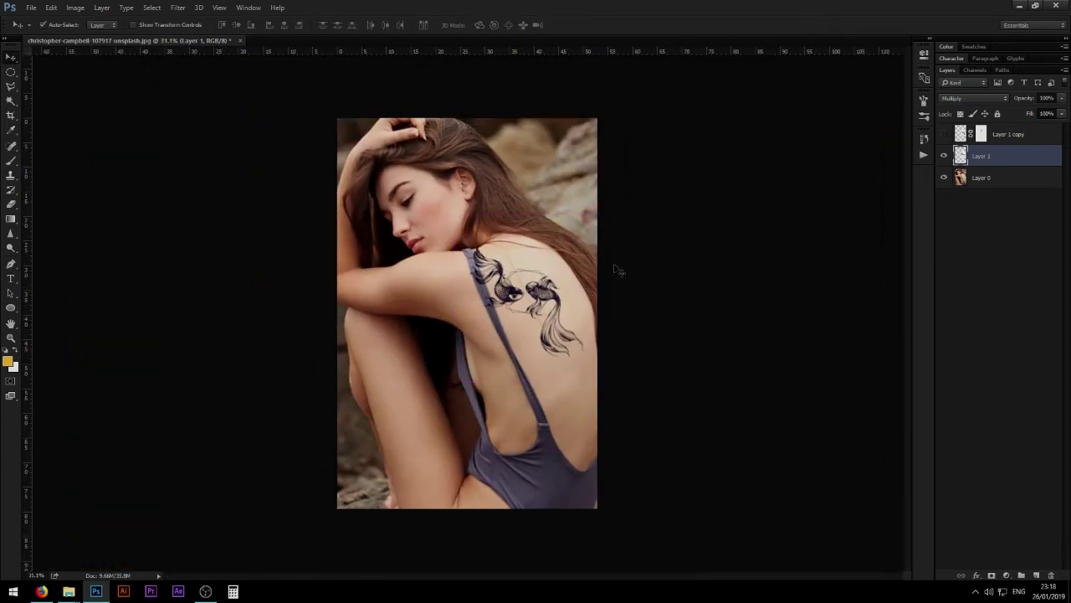
pyautogui.press('ctrl')
pyautogui.scroll(3, 506, 264)
pyautogui.scroll(2, 551, 248)
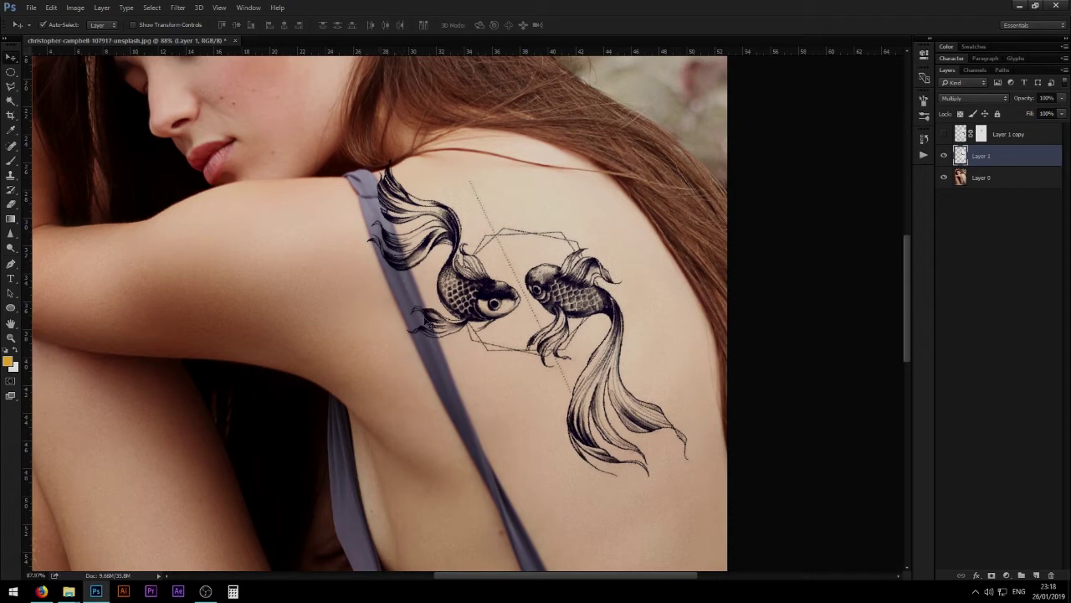
pyautogui.moveTo(502, 365); pyautogui.dragTo(493, 336)
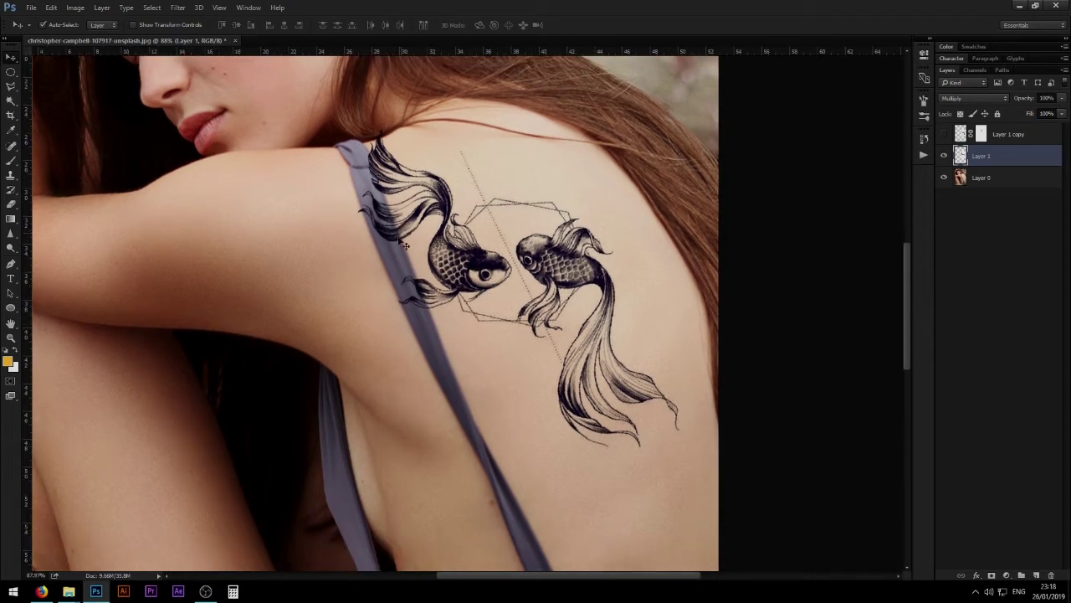
pyautogui.press('e')
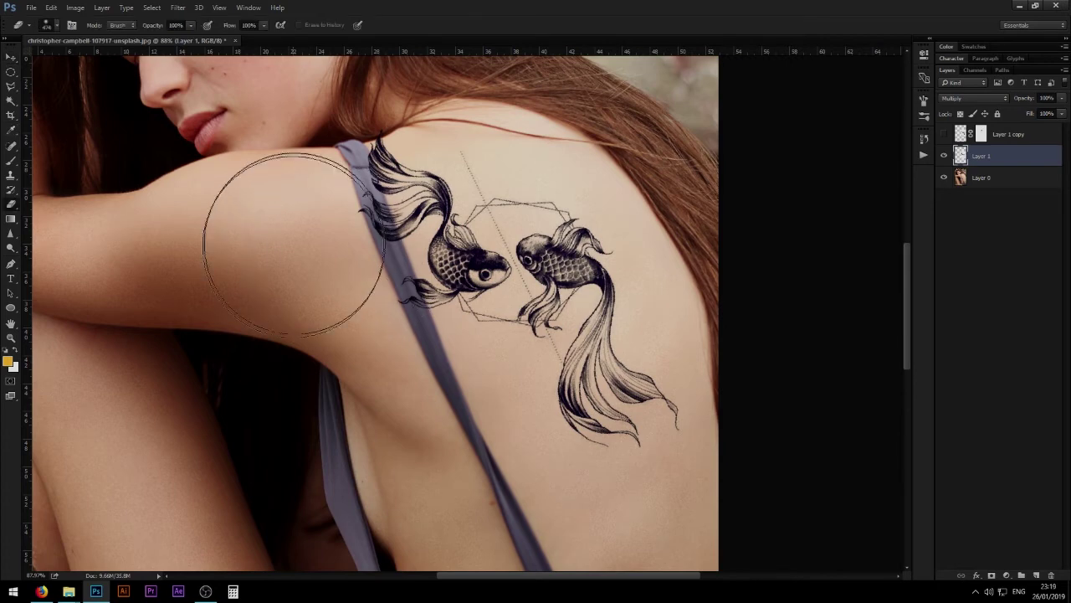
pyautogui.hotkey('ctrl', 'z')
pyautogui.keyDown('alt'); pyautogui.moveTo(374, 260); pyautogui.dragTo(323, 258); pyautogui.keyUp('alt')
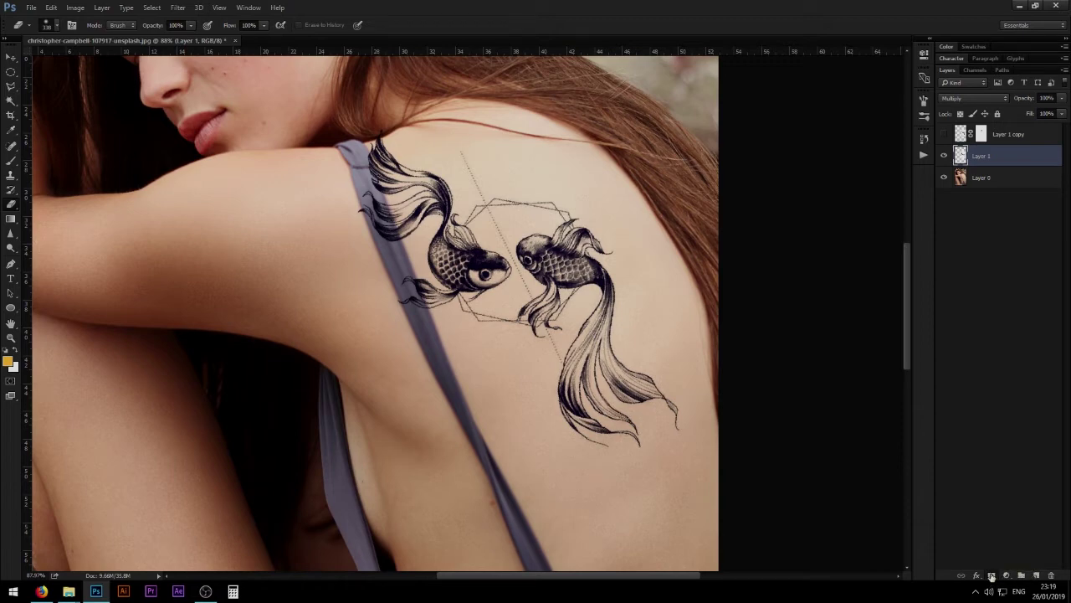
# Add a layer mask to Layer 1 and paint black on it to hide the lower fin where it overlaps the strap
pyautogui.click(991, 576)
pyautogui.press('b')
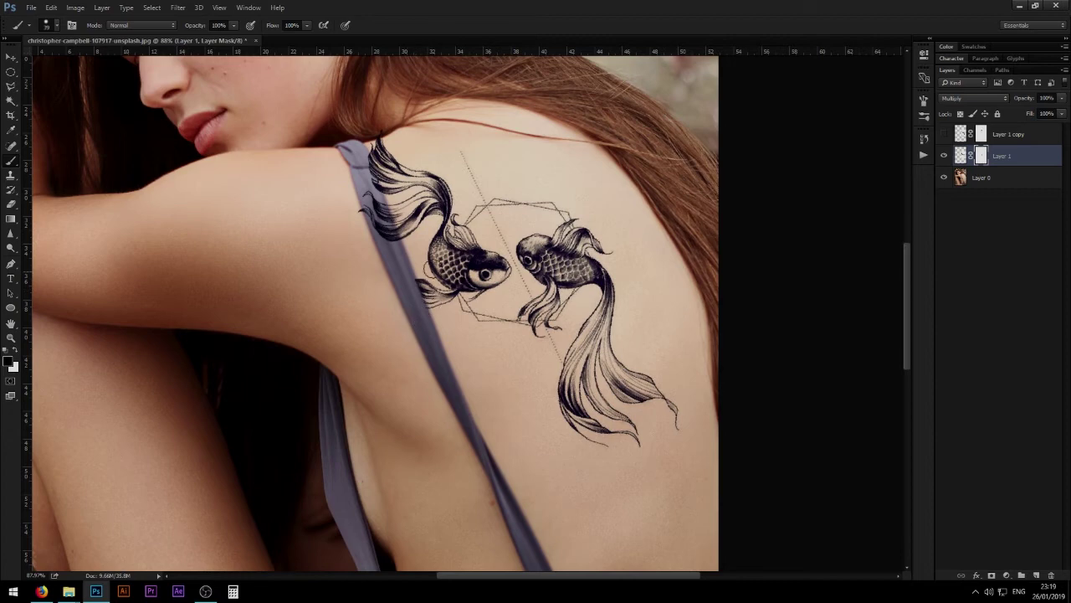
pyautogui.scroll(3, 404, 296)
# Paint white on the layer mask to bring back the hidden lower fin over the strap
pyautogui.press('x')
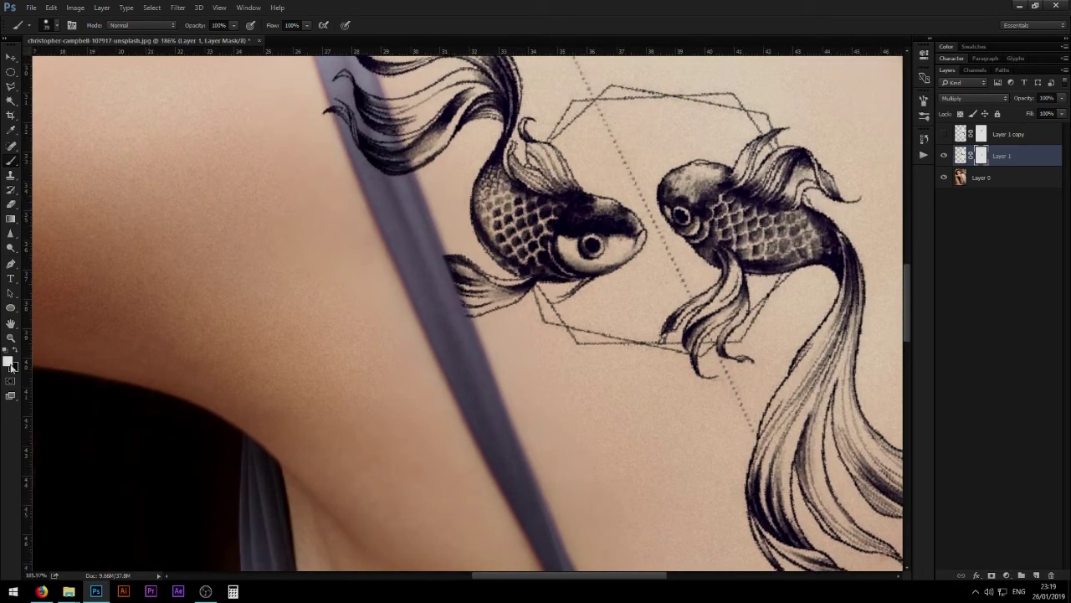
pyautogui.moveTo(433, 236)
pyautogui.mouseDown()
pyautogui.moveTo(416, 267)
pyautogui.moveTo(421, 244)
pyautogui.moveTo(411, 236)
pyautogui.moveTo(401, 271)
pyautogui.moveTo(415, 259)
pyautogui.moveTo(410, 242)
pyautogui.moveTo(418, 276)
pyautogui.moveTo(416, 234)
pyautogui.mouseUp()
pyautogui.moveTo(435, 284)
pyautogui.mouseDown()
pyautogui.moveTo(445, 339)
pyautogui.moveTo(420, 291)
pyautogui.moveTo(485, 340)
pyautogui.moveTo(448, 266)
pyautogui.moveTo(404, 283)
pyautogui.moveTo(410, 383)
pyautogui.mouseUp()
# Paint black on the Layer 1 mask to hide the lower fin and the upper tail fins where they cross the strap
pyautogui.press('x')
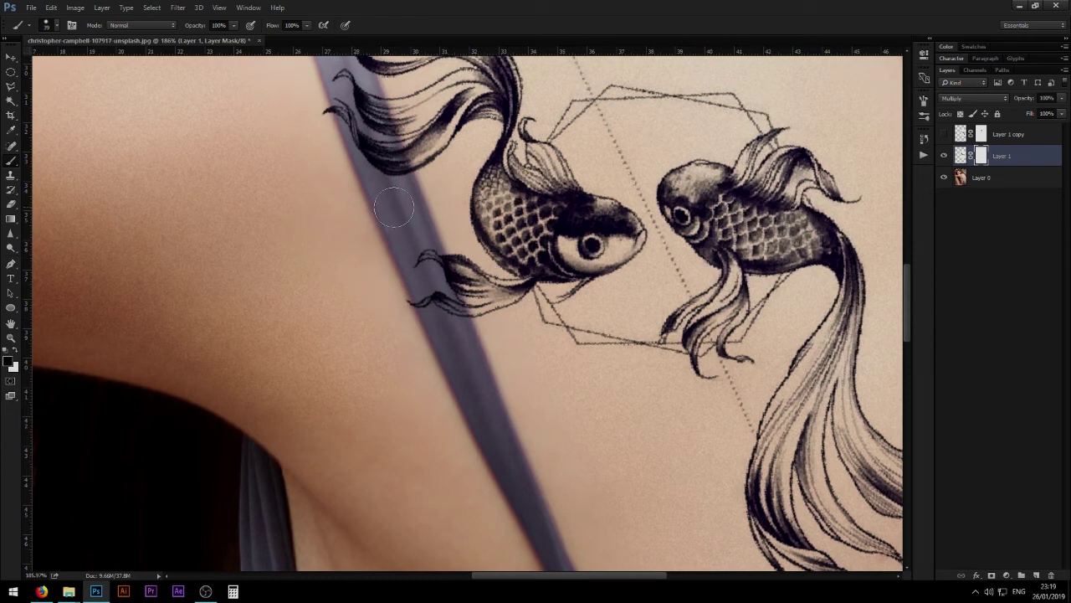
pyautogui.moveTo(423, 300)
pyautogui.mouseDown()
pyautogui.moveTo(398, 263)
pyautogui.moveTo(436, 304)
pyautogui.moveTo(411, 246)
pyautogui.moveTo(459, 371)
pyautogui.moveTo(425, 269)
pyautogui.mouseUp()
pyautogui.moveTo(402, 198); pyautogui.dragTo(432, 375)
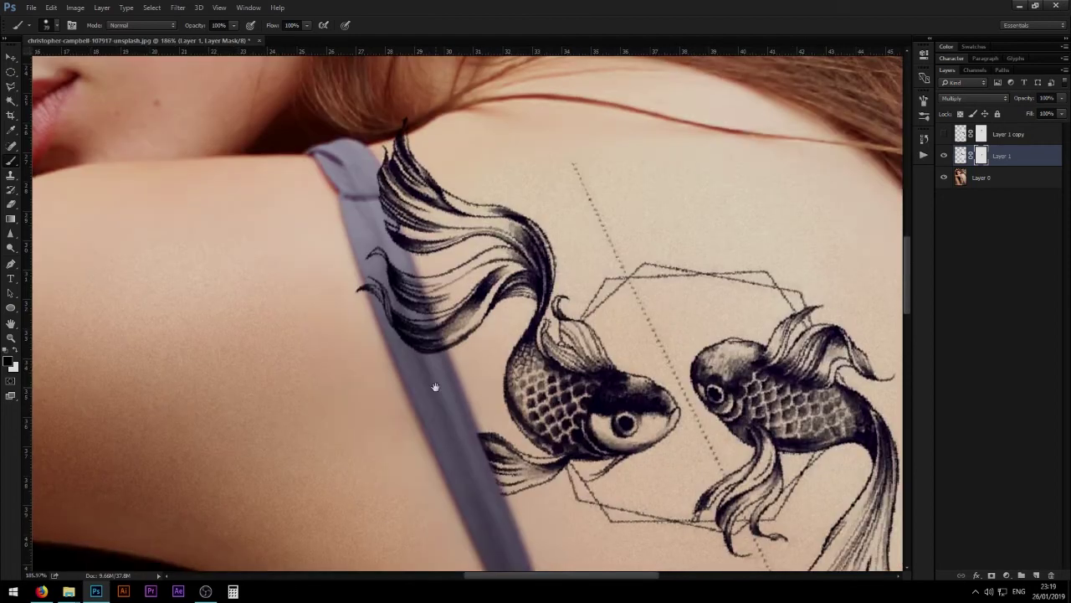
pyautogui.hotkey('ctrl', 'z')
pyautogui.moveTo(382, 253)
pyautogui.mouseDown()
pyautogui.moveTo(410, 338)
pyautogui.moveTo(384, 273)
pyautogui.moveTo(407, 326)
pyautogui.moveTo(394, 272)
pyautogui.moveTo(413, 329)
pyautogui.mouseUp()
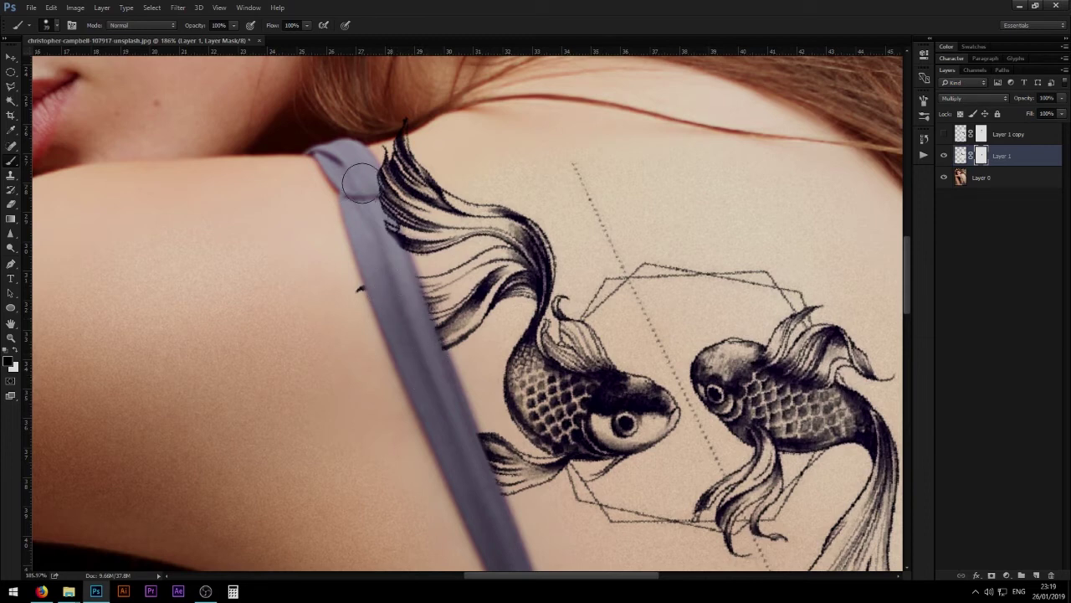
pyautogui.moveTo(361, 183)
pyautogui.mouseDown()
pyautogui.moveTo(384, 250)
pyautogui.moveTo(365, 174)
pyautogui.moveTo(390, 247)
pyautogui.moveTo(354, 169)
pyautogui.moveTo(388, 262)
pyautogui.moveTo(359, 177)
pyautogui.mouseUp()
pyautogui.hotkey('ctrl', 'z')
pyautogui.hotkey('ctrl', 'z')
pyautogui.moveTo(389, 115); pyautogui.dragTo(409, 188)
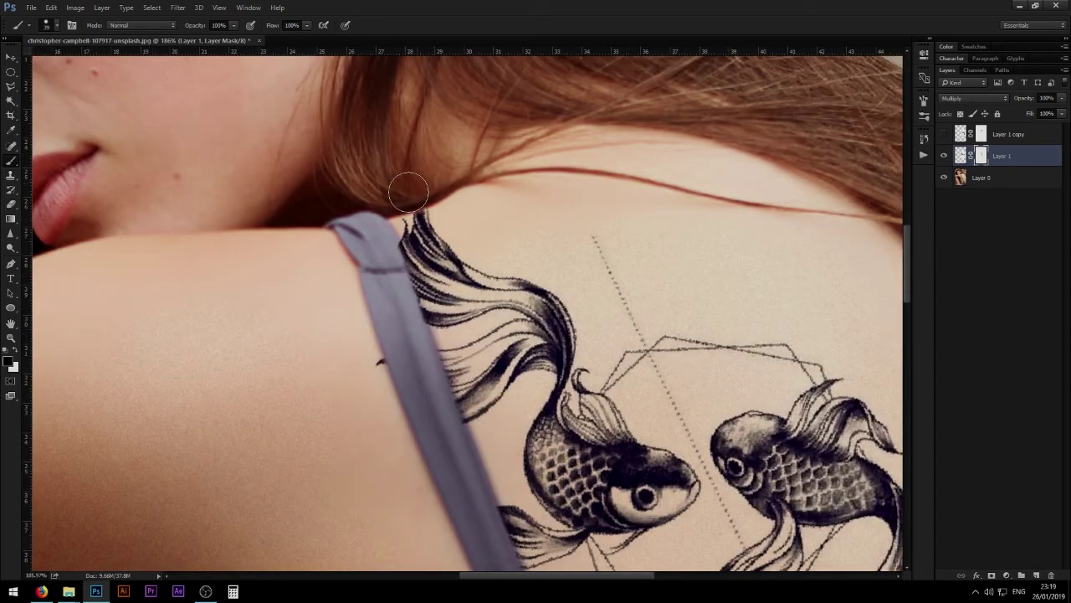
# Set the mask brush size to 37 px and adjust its hardness
pyautogui.scroll(-2, 401, 197)
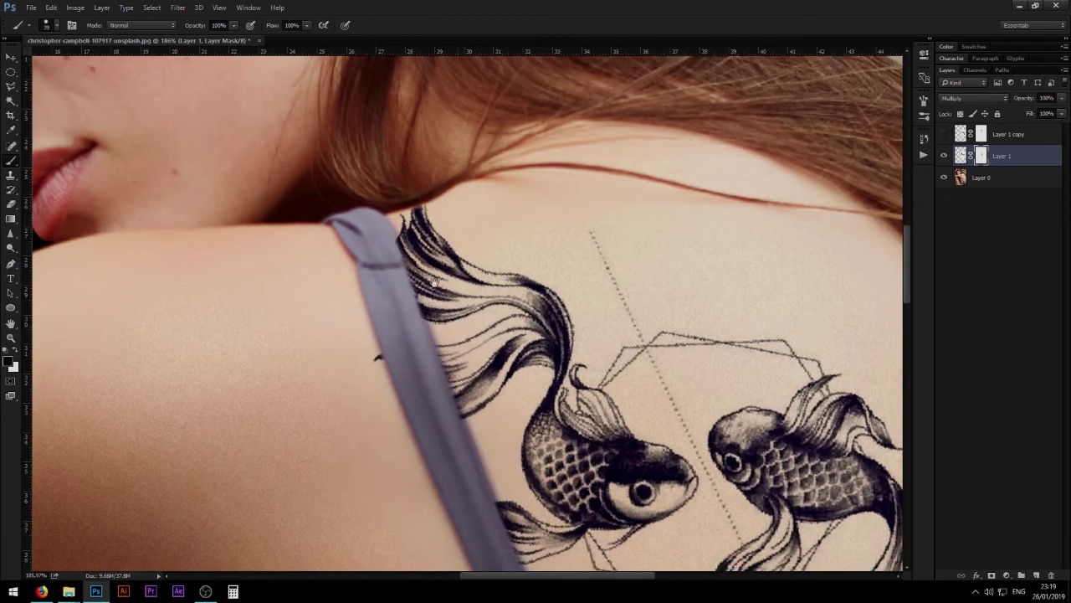
pyautogui.keyDown('alt'); pyautogui.rightClick(426, 274); pyautogui.keyUp('alt')
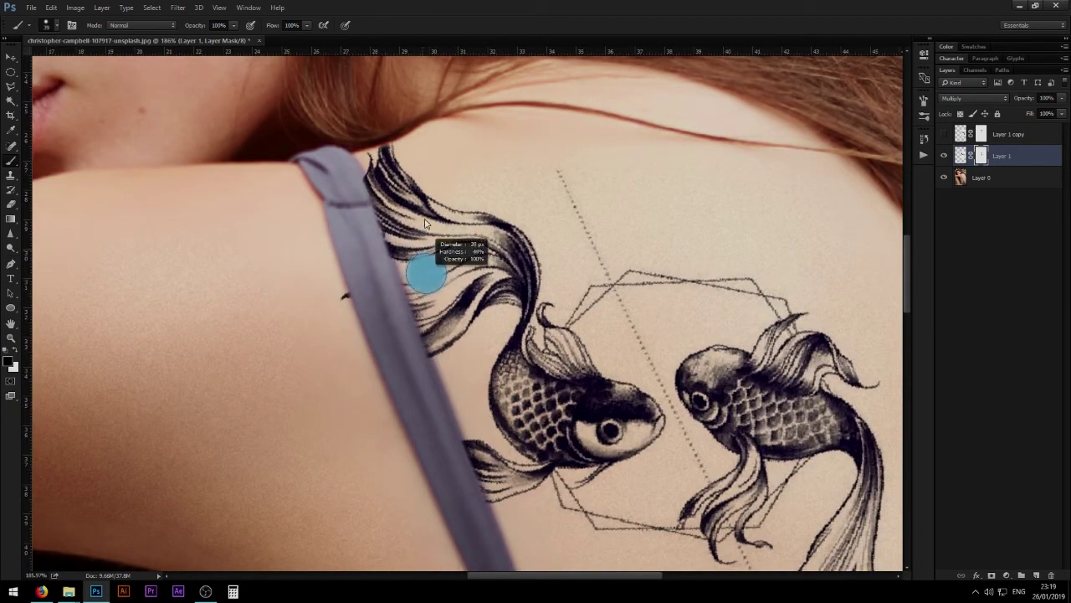
pyautogui.moveTo(429, 227)
pyautogui.mouseDown()
pyautogui.moveTo(432, 275)
pyautogui.moveTo(426, 246)
pyautogui.mouseUp()
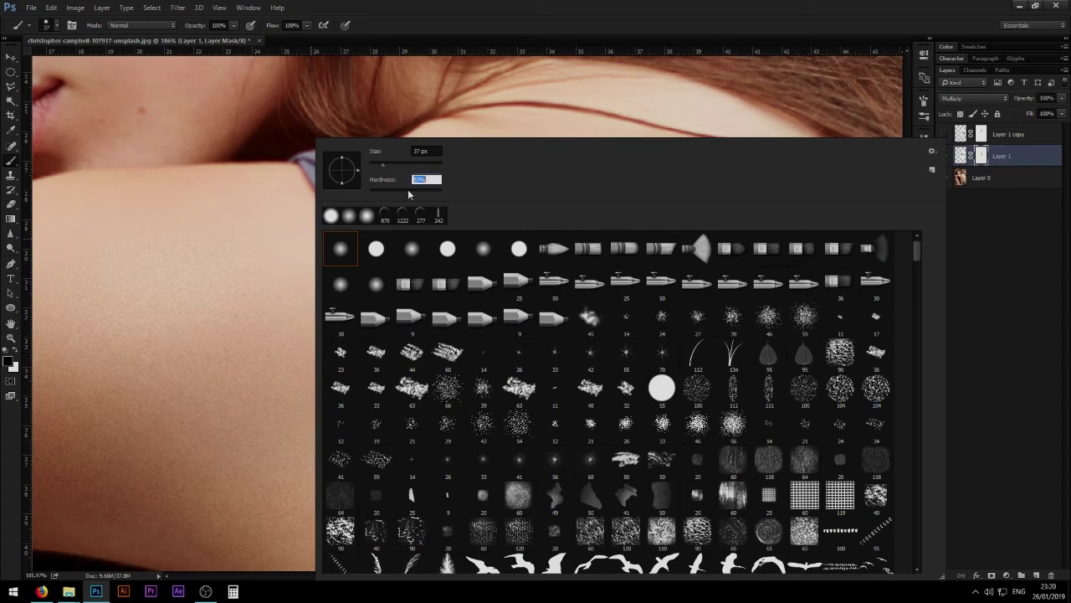
pyautogui.click(277, 243)
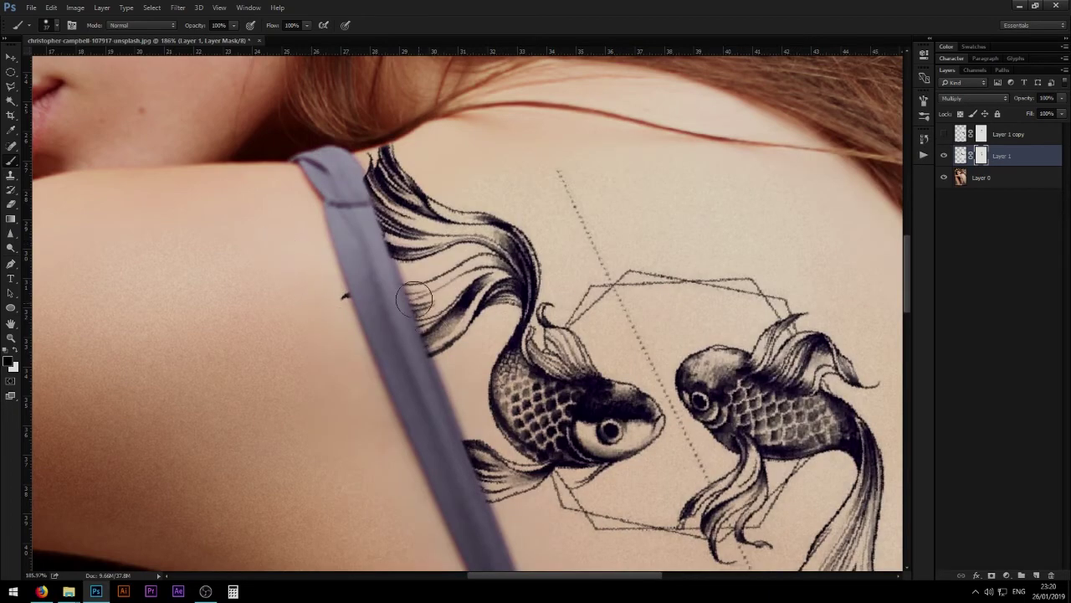
# Examine the masked fin edges along the strap up close and the tattoo's look in the whole photo
pyautogui.scroll(-1, 461, 219)
pyautogui.scroll(-2, 434, 308)
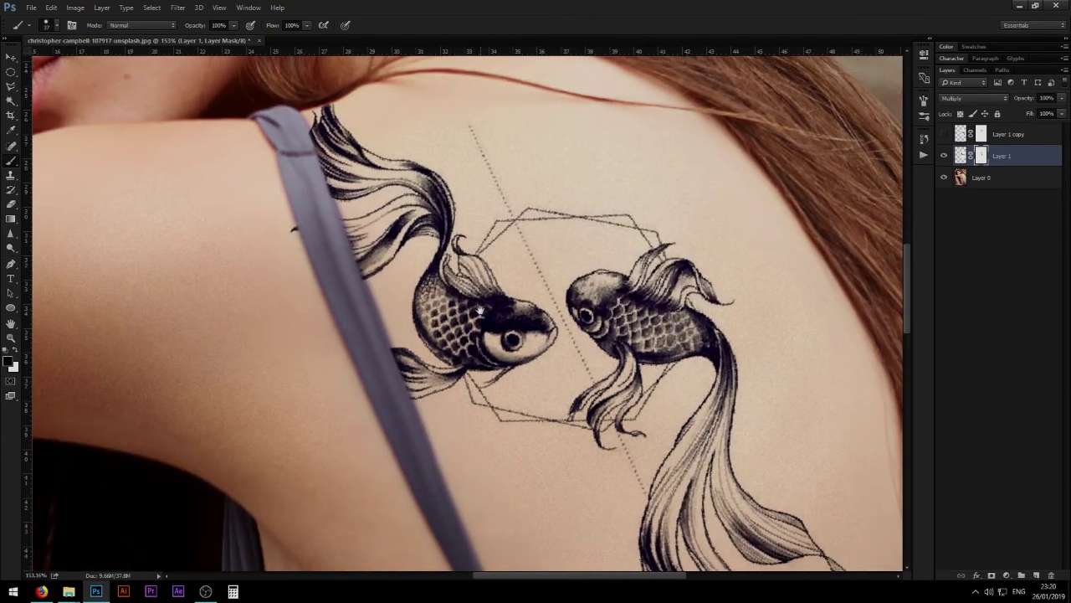
pyautogui.moveTo(434, 309); pyautogui.dragTo(384, 305)
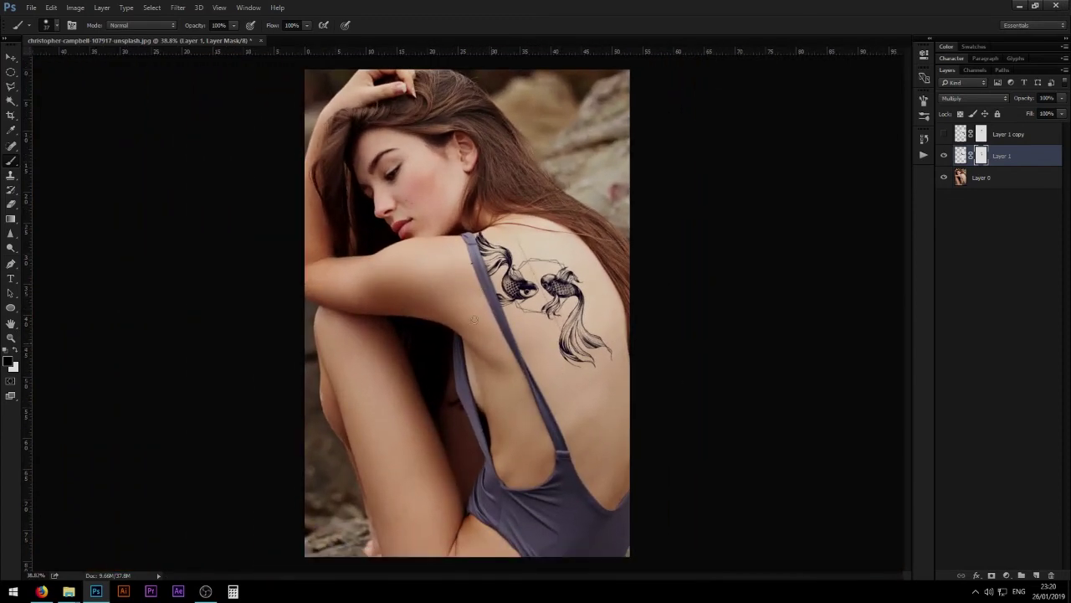
pyautogui.press('v')
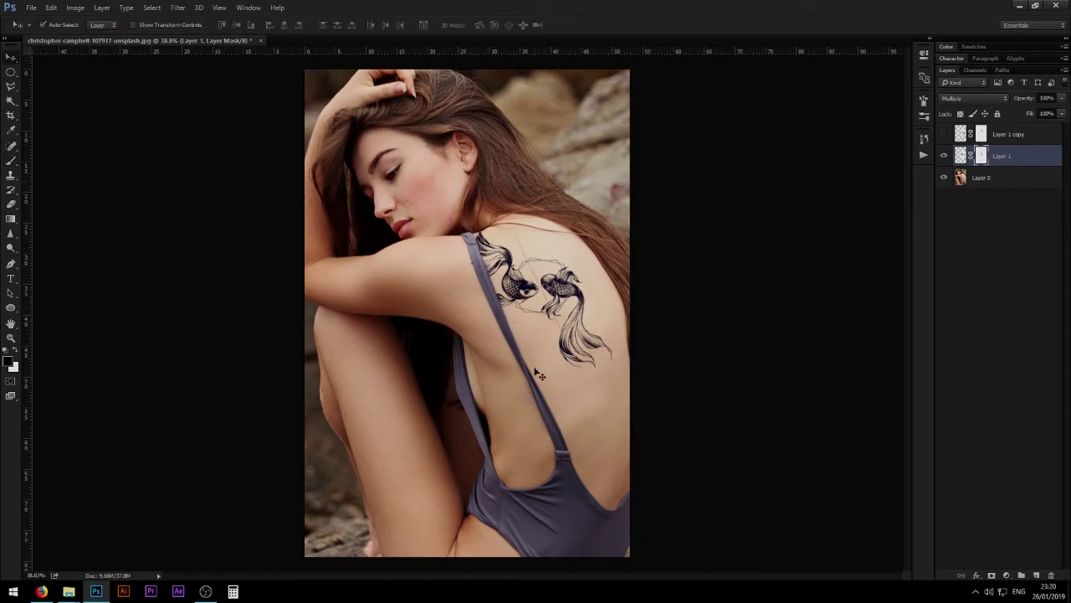
pyautogui.scroll(6, 579, 284)
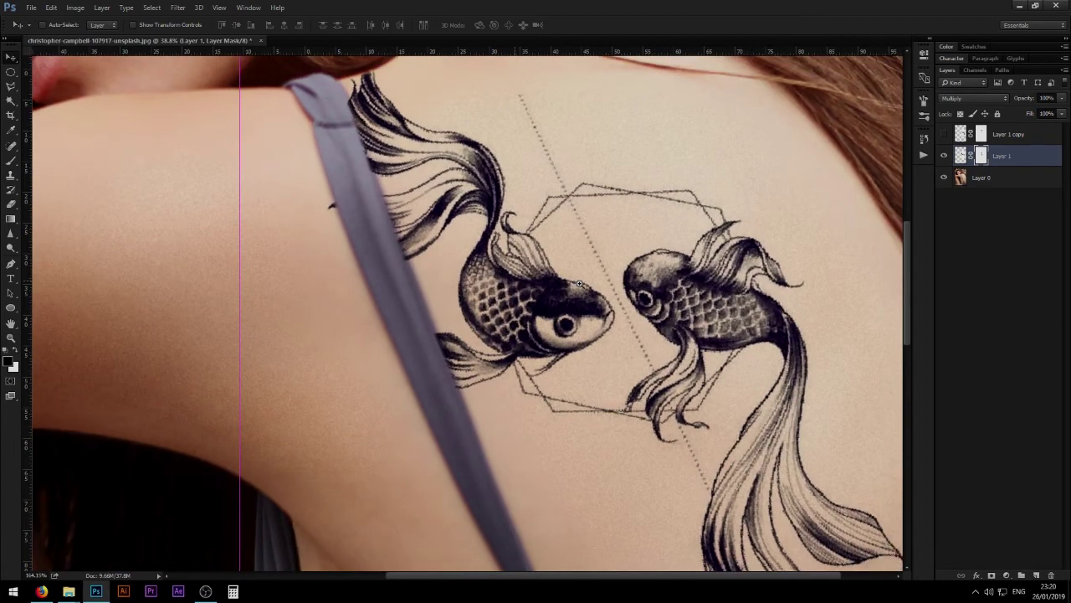
pyautogui.scroll(-2, 579, 284)
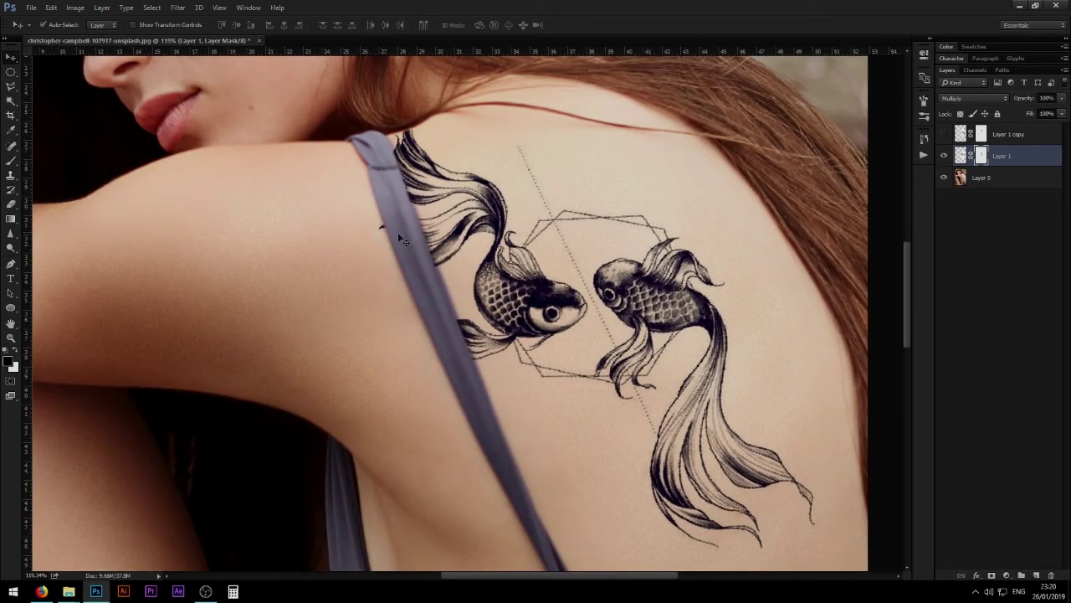
pyautogui.moveTo(609, 223); pyautogui.dragTo(578, 212)
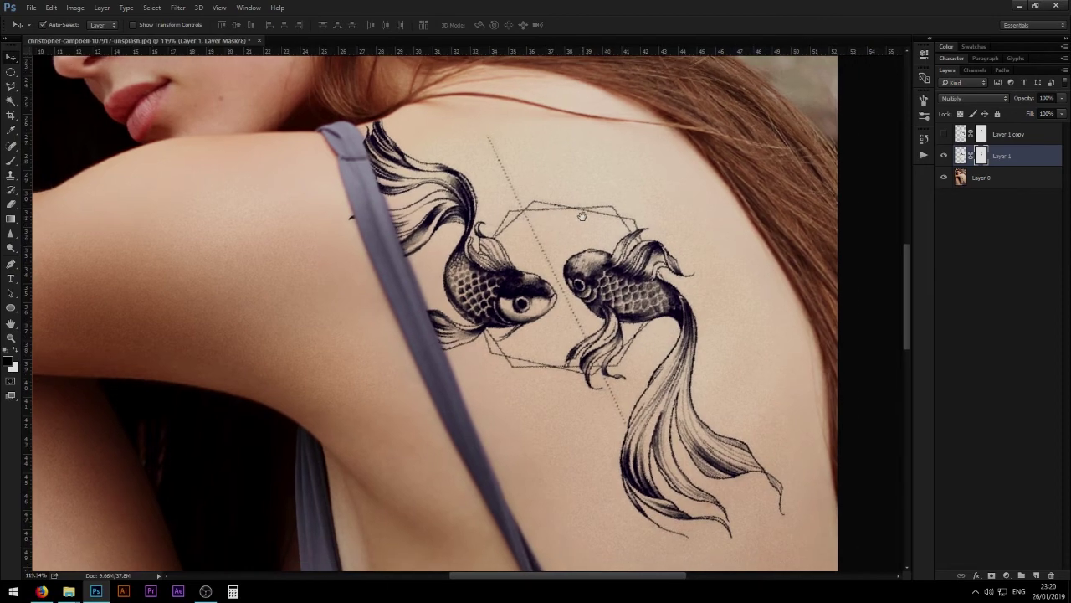
pyautogui.scroll(3, 369, 173)
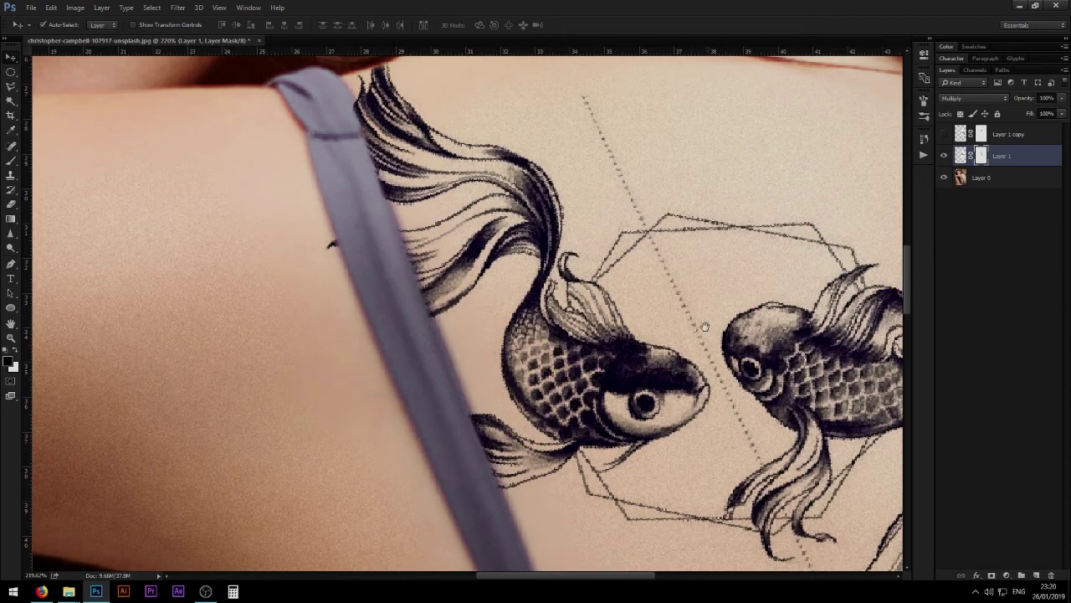
pyautogui.scroll(-4, 530, 283)
pyautogui.scroll(-2, 530, 283)
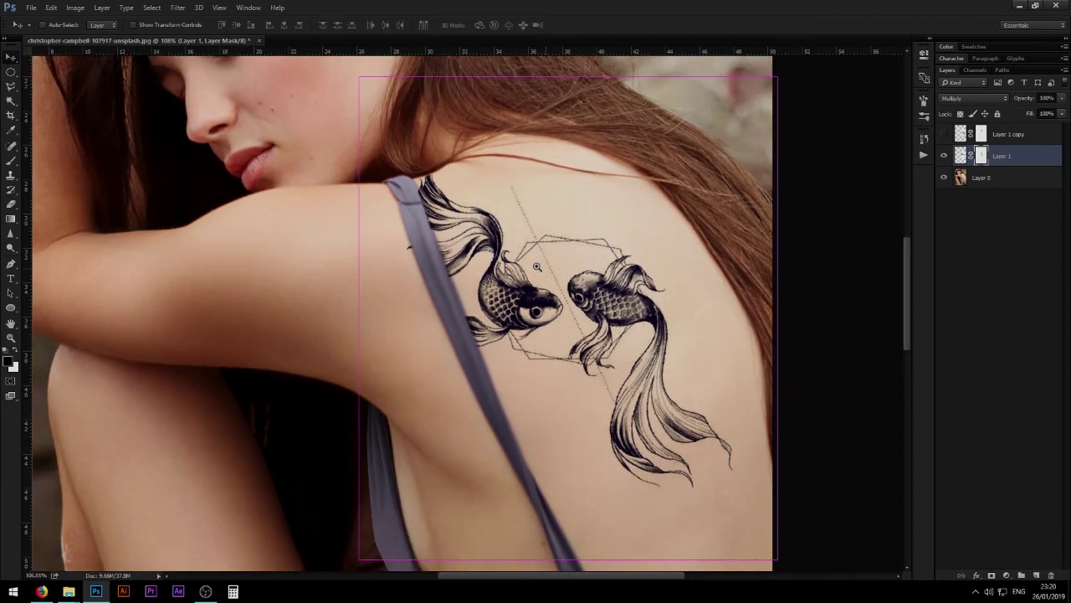
# Apply a Gaussian Blur with a radius of 1.0 pixels to the tattoo image on Layer 1, not to its mask
pyautogui.click(961, 155)
pyautogui.click(179, 8)
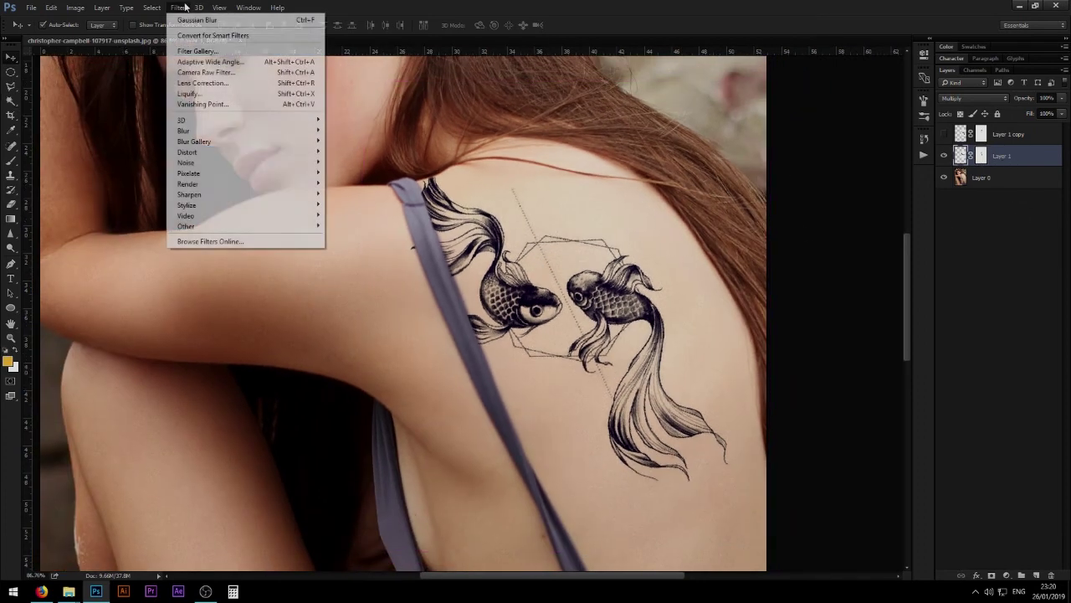
pyautogui.moveTo(216, 132)
pyautogui.click(349, 173)
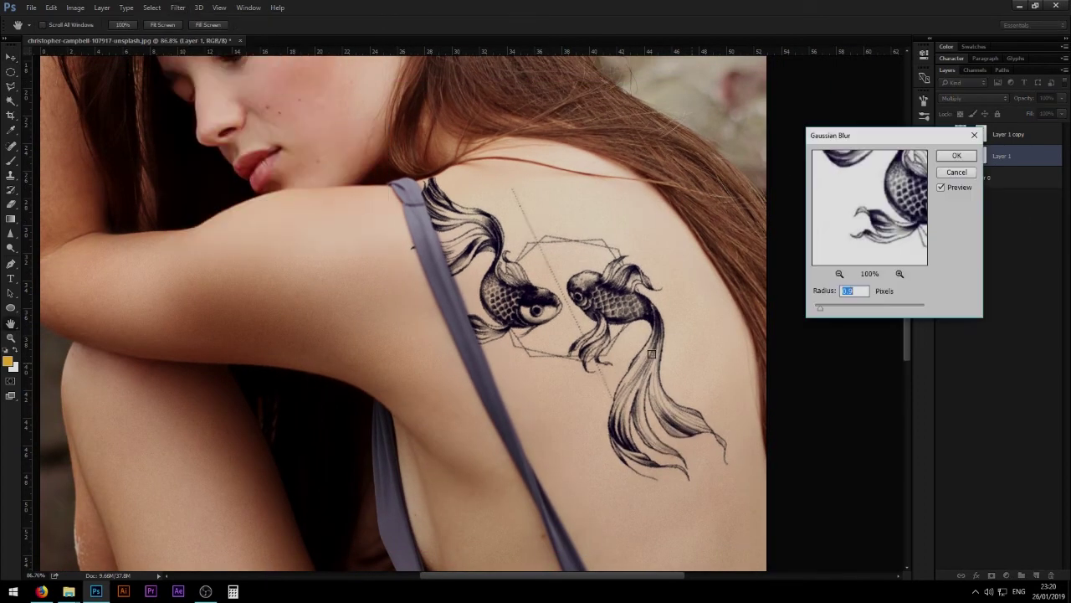
pyautogui.click(821, 311)
pyautogui.click(957, 156)
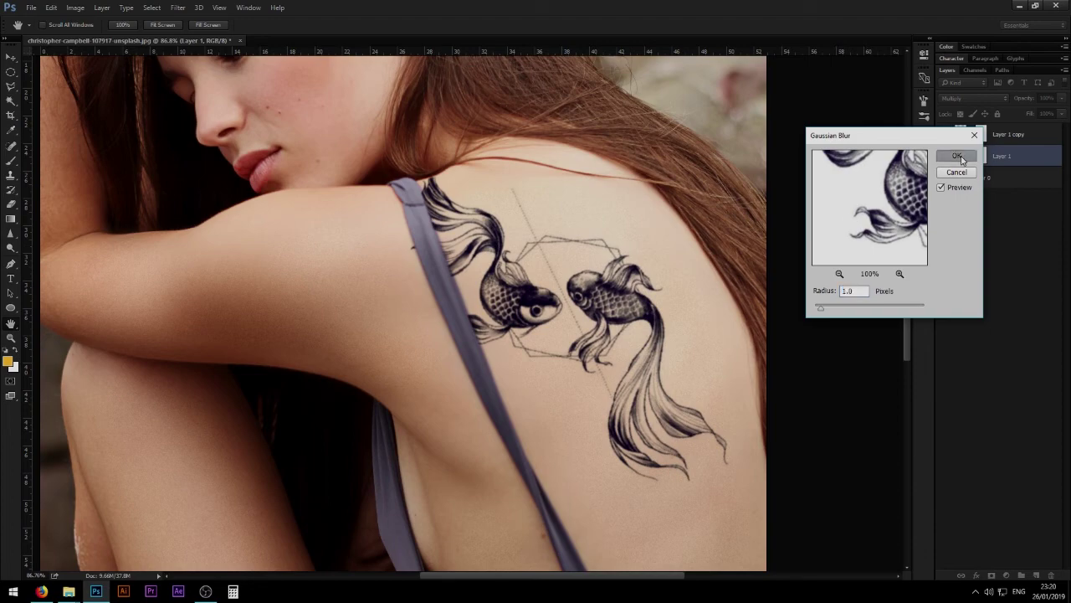
pyautogui.press('v')
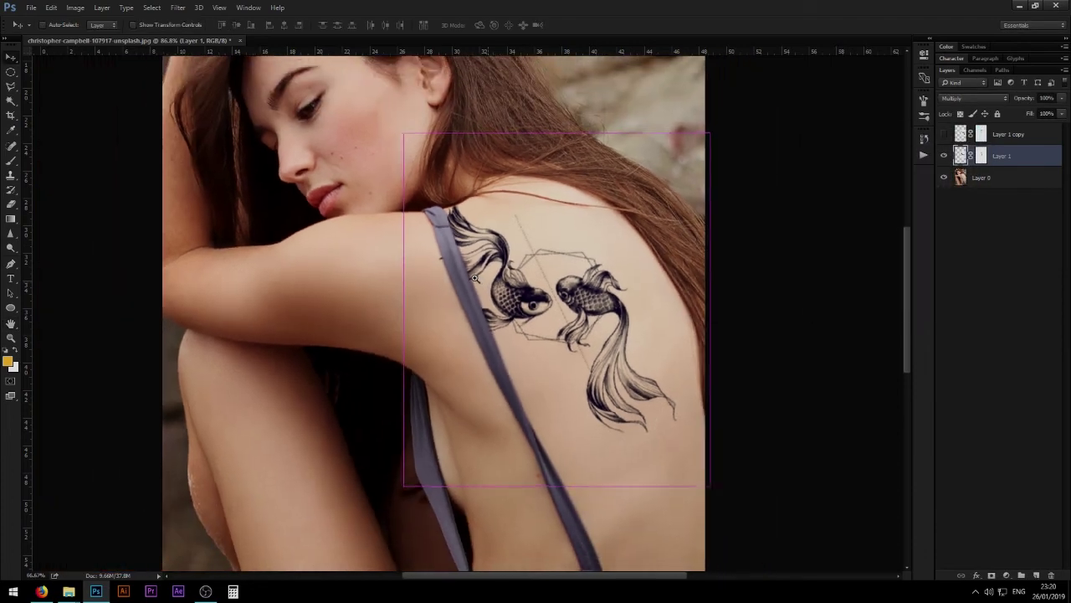
# Lower the opacity of the tattoo layer, Layer 1, to 77%
pyautogui.scroll(-5, 475, 278)
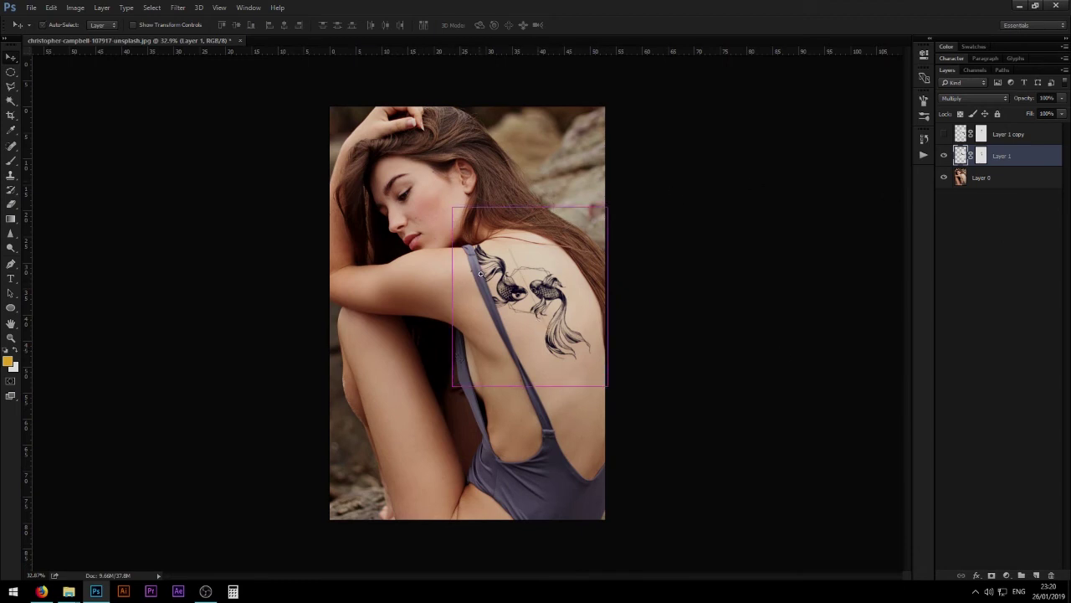
pyautogui.scroll(1, 510, 270)
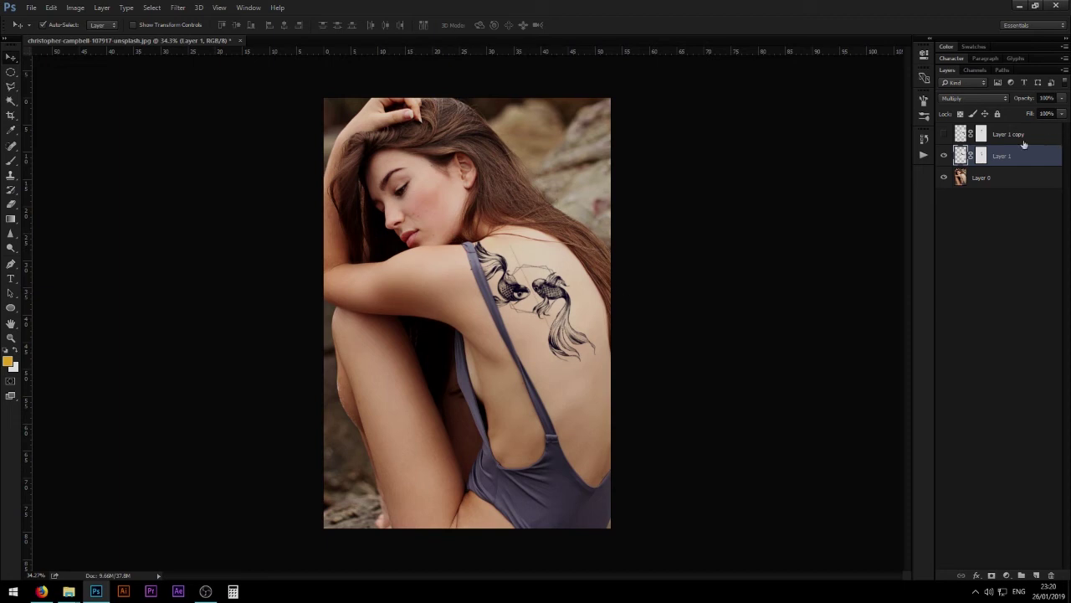
pyautogui.moveTo(1028, 100); pyautogui.dragTo(1009, 98)
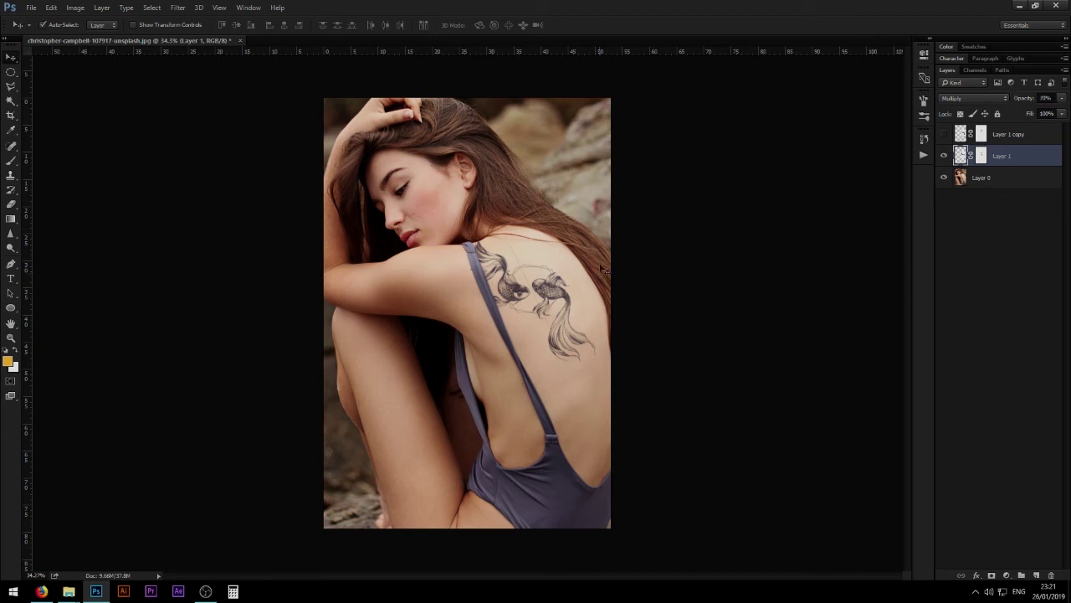
pyautogui.click(1022, 102)
pyautogui.press('Return')
# Compare the photo with the tattoo layer and the Layer 1 copy shown and hidden, and examine the final blend
pyautogui.scroll(-3, 434, 371)
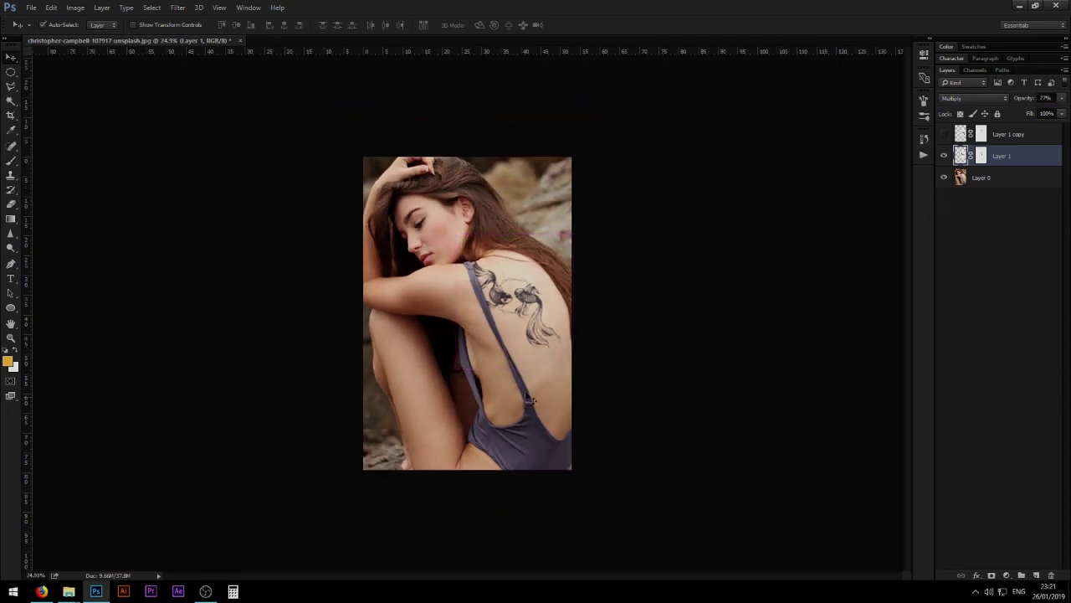
pyautogui.scroll(3, 531, 400)
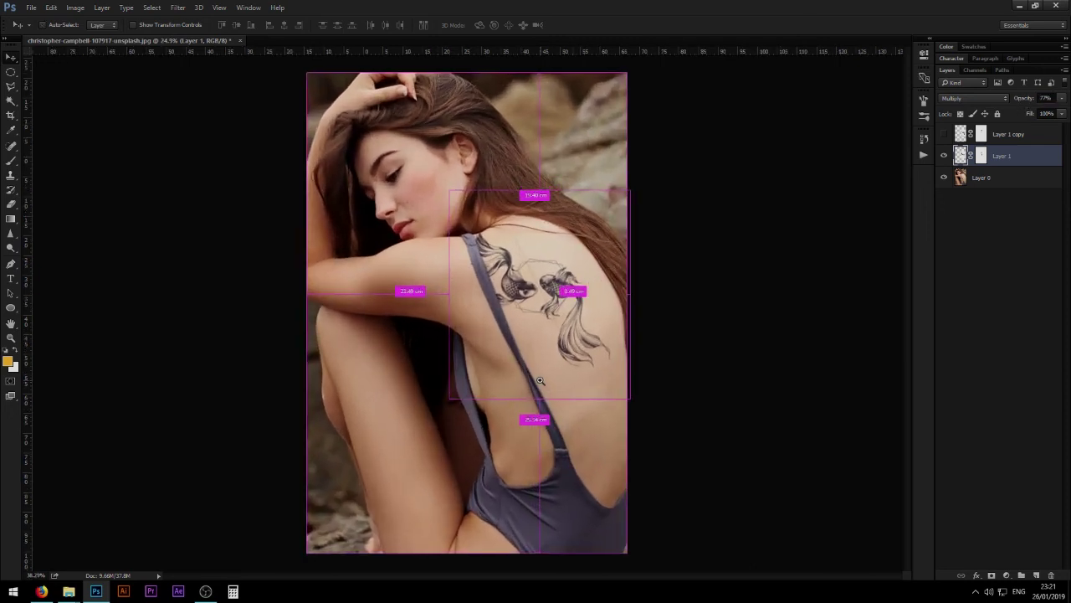
pyautogui.click(943, 155)
pyautogui.click(944, 134)
pyautogui.click(945, 134)
pyautogui.click(944, 155)
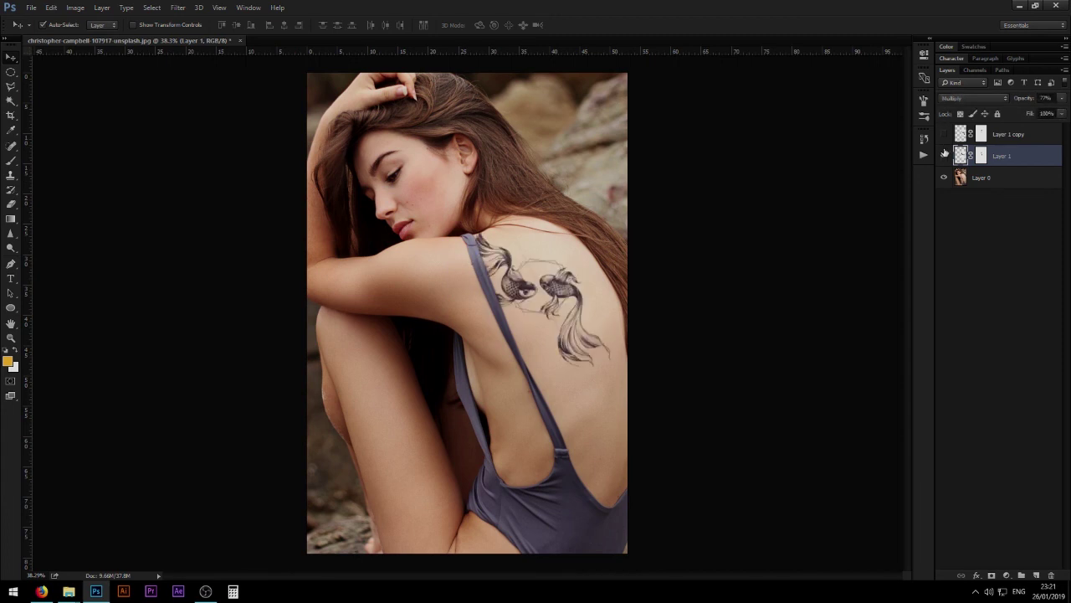
pyautogui.scroll(-2, 466, 292)
pyautogui.scroll(3, 466, 292)
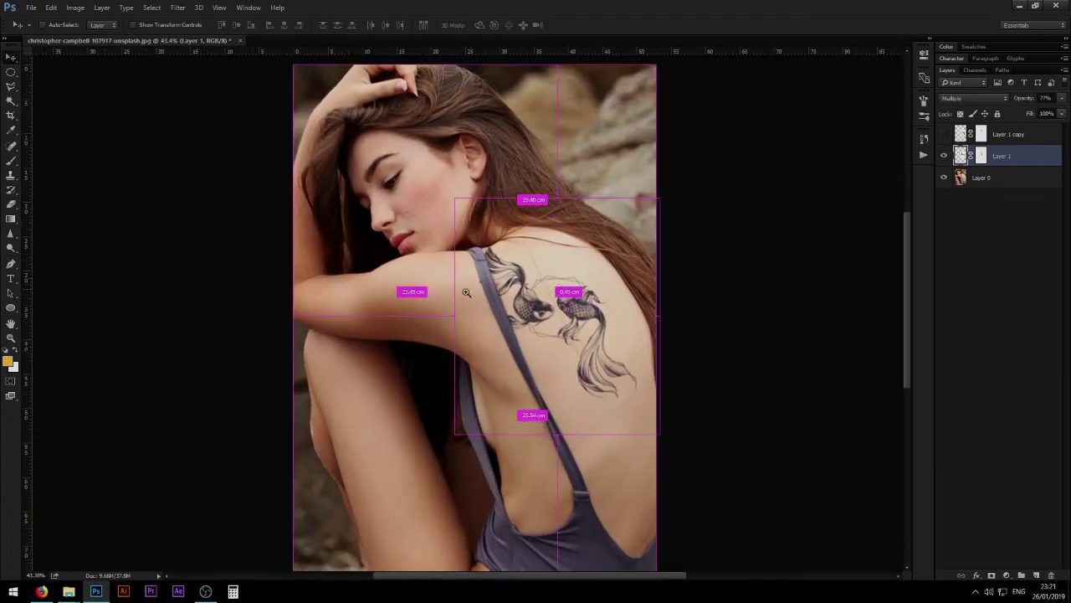
pyautogui.scroll(-2, 466, 292)
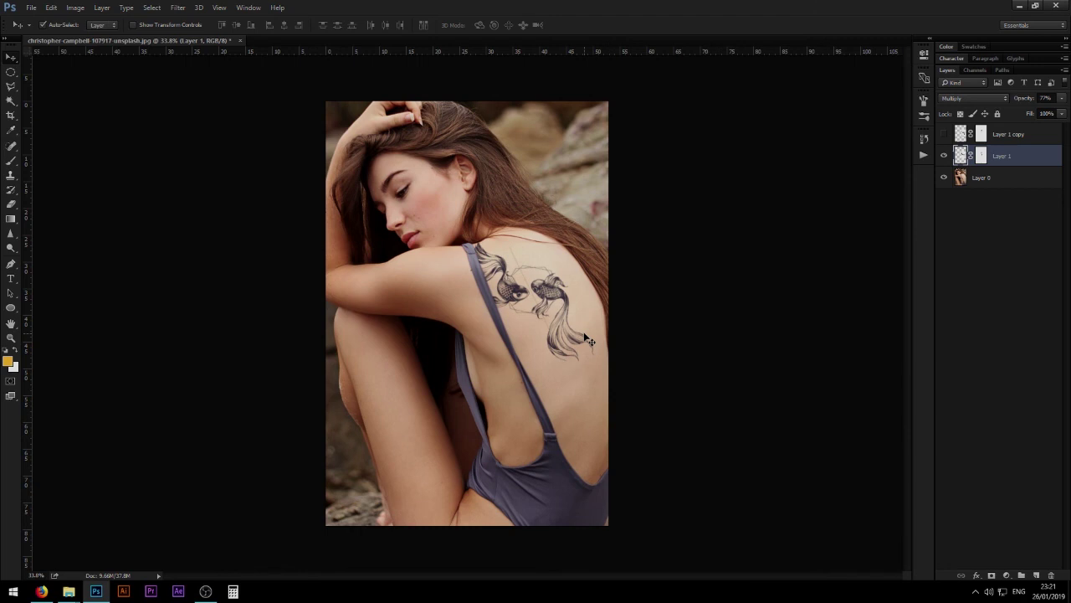